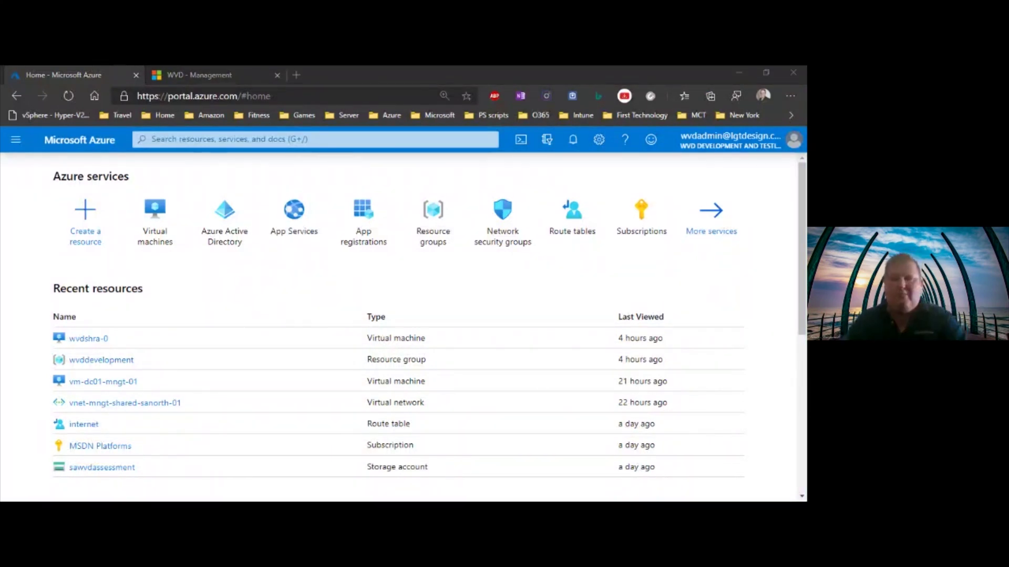
Open the wvddevelopment resource group from the recent resources and look at the beginning of its resource list.
{"action": "scroll", "coordinate": [304, 302], "scroll_direction": "down", "scroll_amount": 2}
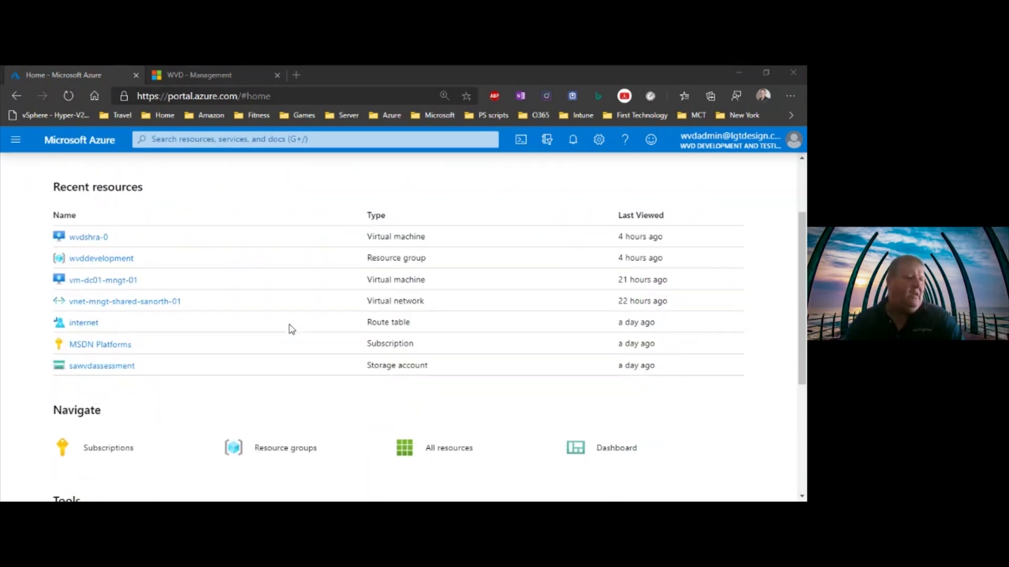
{"action": "left_click", "coordinate": [112, 256]}
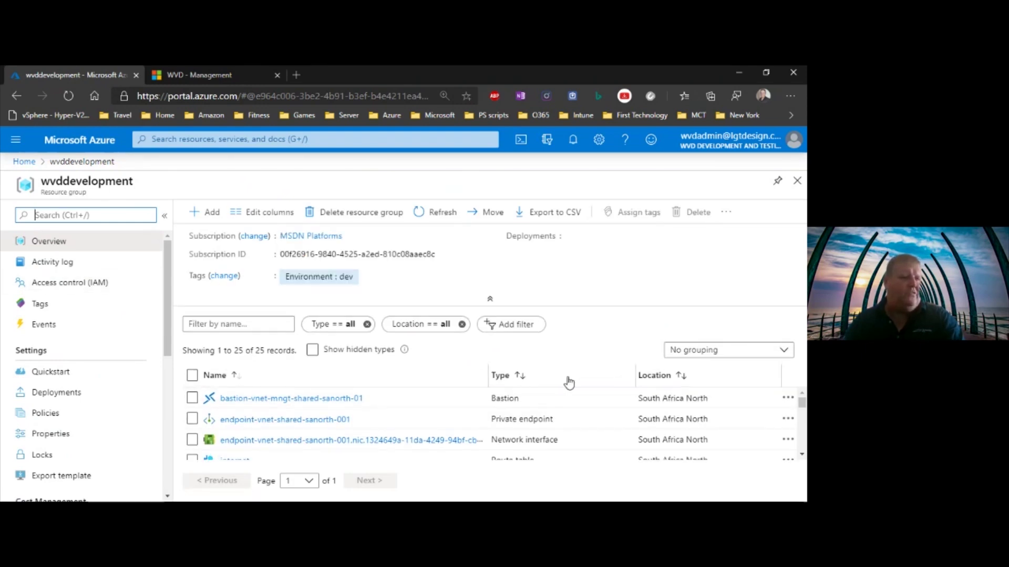
{"action": "scroll", "coordinate": [383, 397], "scroll_direction": "down", "scroll_amount": 2}
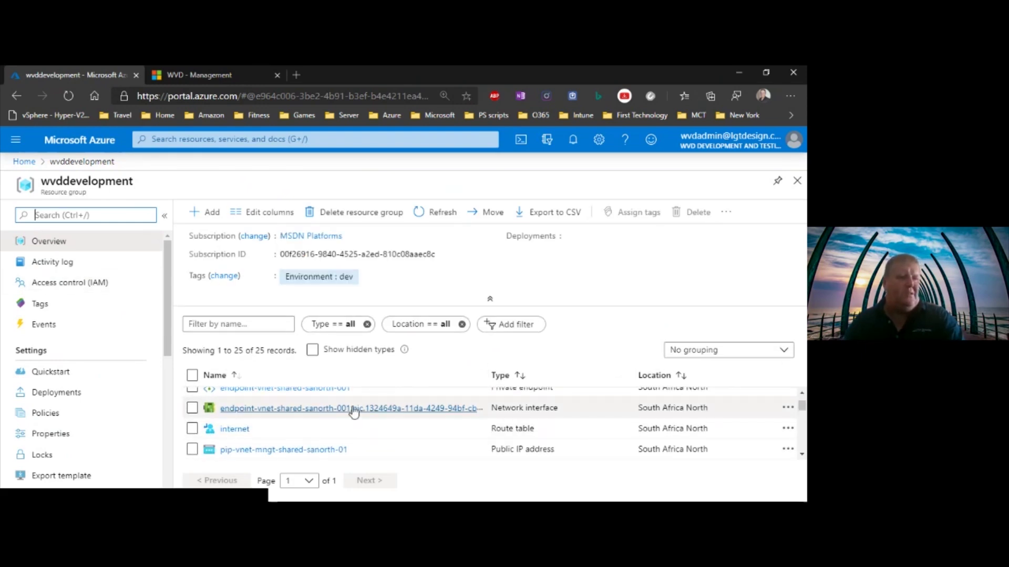
{"action": "scroll", "coordinate": [353, 412], "scroll_direction": "up", "scroll_amount": 2}
{"action": "scroll", "coordinate": [355, 414], "scroll_direction": "down", "scroll_amount": 3}
{"action": "scroll", "coordinate": [354, 413], "scroll_direction": "down", "scroll_amount": 2}
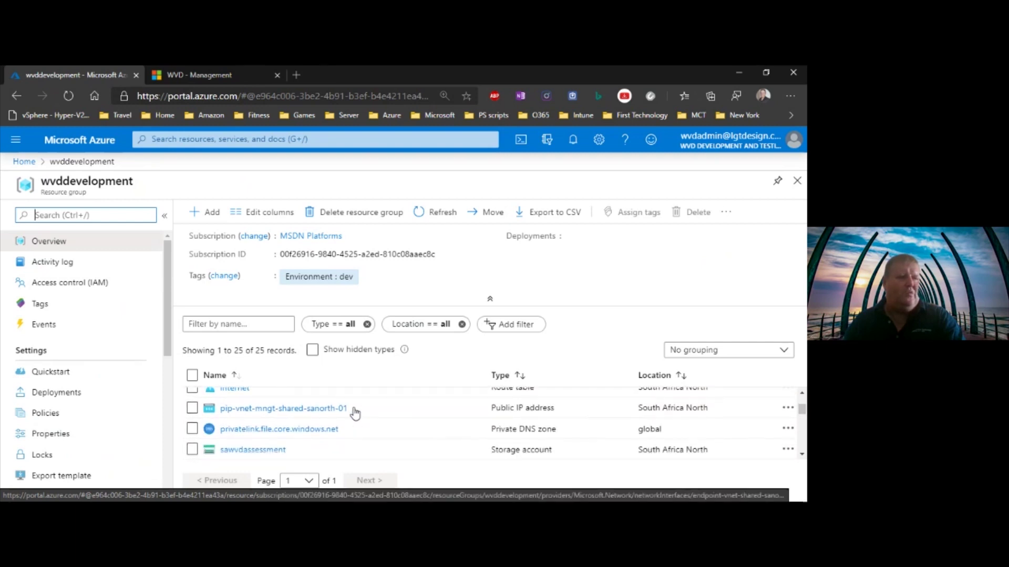
Collapse the Essentials section and examine the virtual machines, disks, network and other resources in the wvddevelopment group.
{"action": "left_click", "coordinate": [491, 300]}
{"action": "scroll", "coordinate": [294, 353], "scroll_direction": "down", "scroll_amount": 2}
{"action": "scroll", "coordinate": [294, 355], "scroll_direction": "up", "scroll_amount": 3}
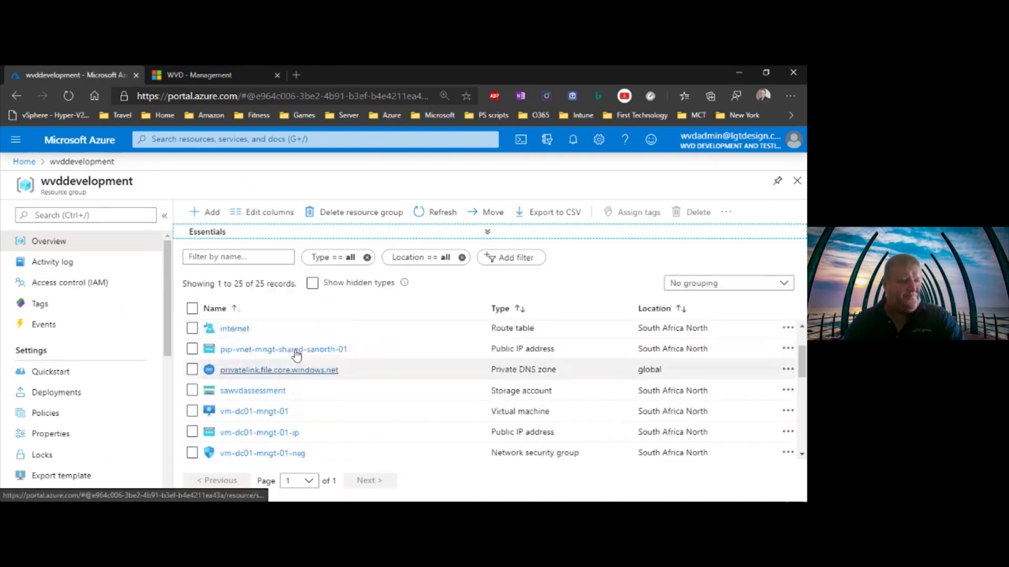
{"action": "scroll", "coordinate": [341, 386], "scroll_direction": "down", "scroll_amount": 1}
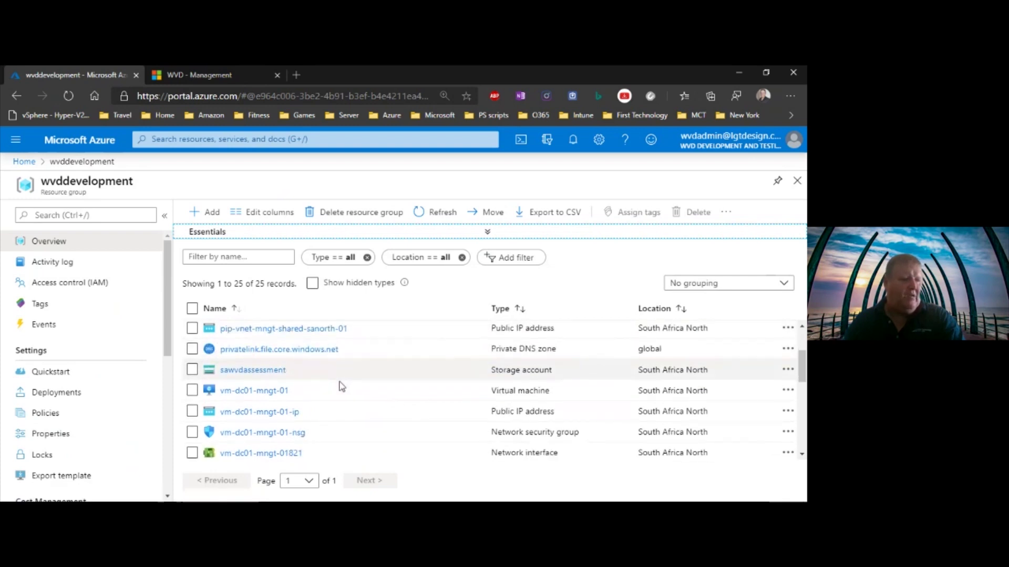
{"action": "scroll", "coordinate": [342, 386], "scroll_direction": "down", "scroll_amount": 4}
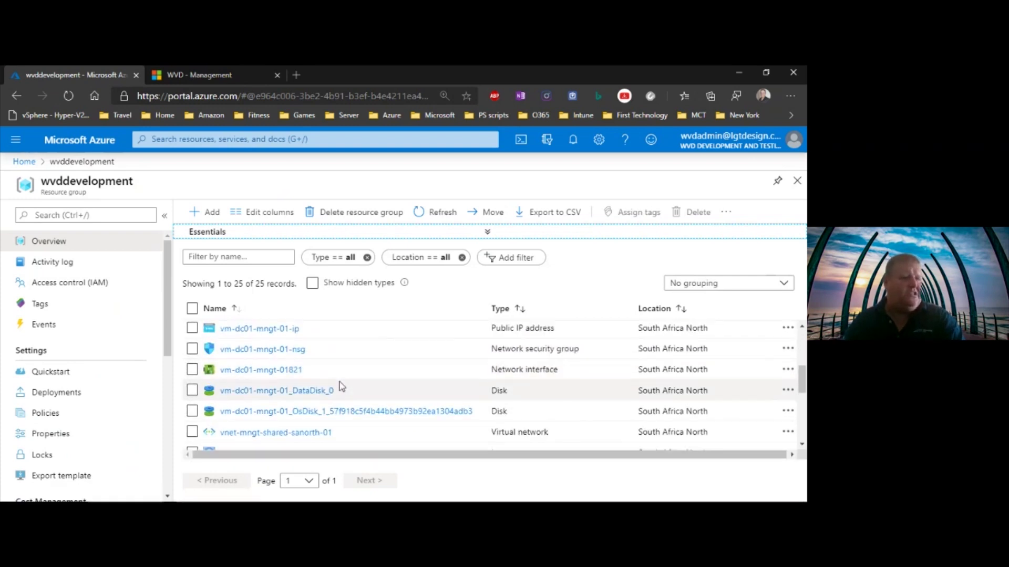
{"action": "scroll", "coordinate": [341, 386], "scroll_direction": "down", "scroll_amount": 9}
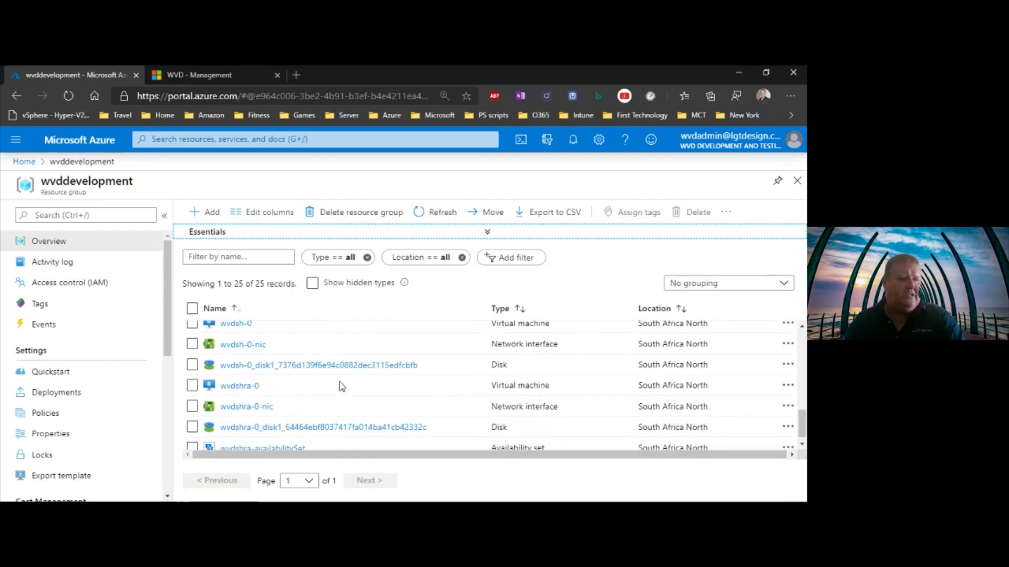
{"action": "scroll", "coordinate": [341, 387], "scroll_direction": "down", "scroll_amount": 2}
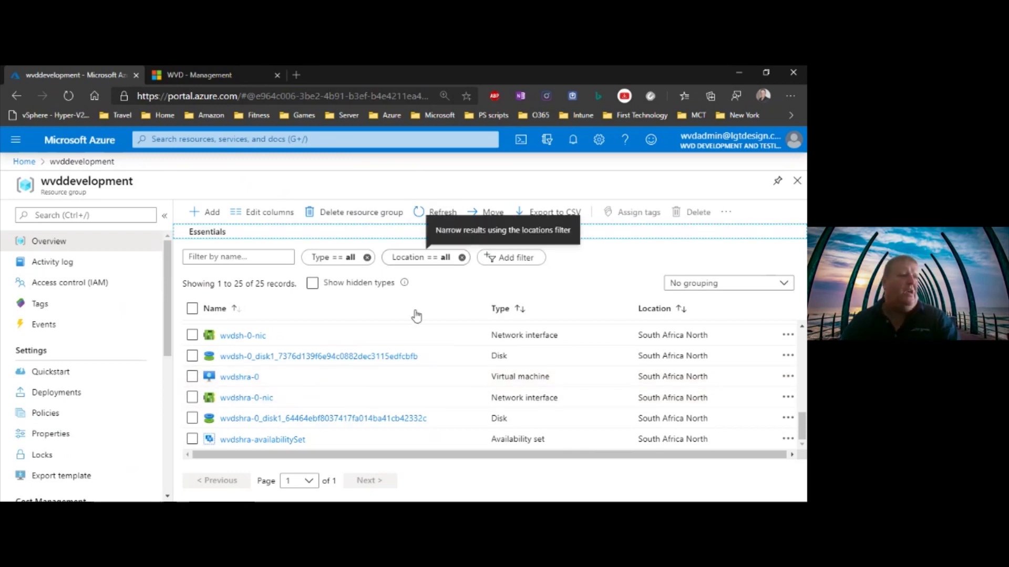
{"action": "scroll", "coordinate": [426, 315], "scroll_direction": "up", "scroll_amount": 1}
{"action": "scroll", "coordinate": [414, 419], "scroll_direction": "up", "scroll_amount": 5}
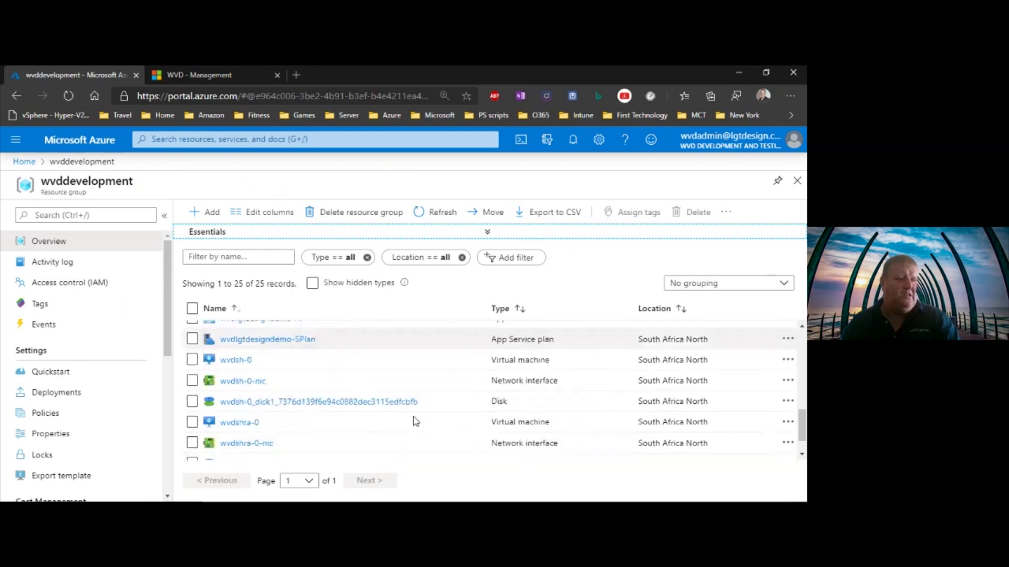
{"action": "scroll", "coordinate": [311, 351], "scroll_direction": "down", "scroll_amount": 5}
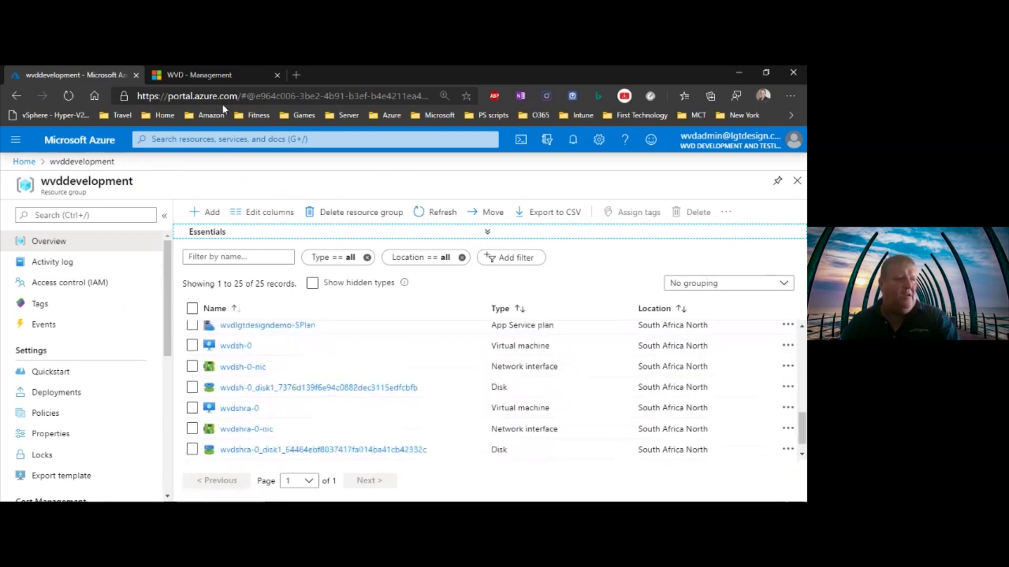
Switch to the WVD Management site and view the AdobeHP session hosts and the details of the AdobeHPRA session host.
{"action": "left_click", "coordinate": [205, 77]}
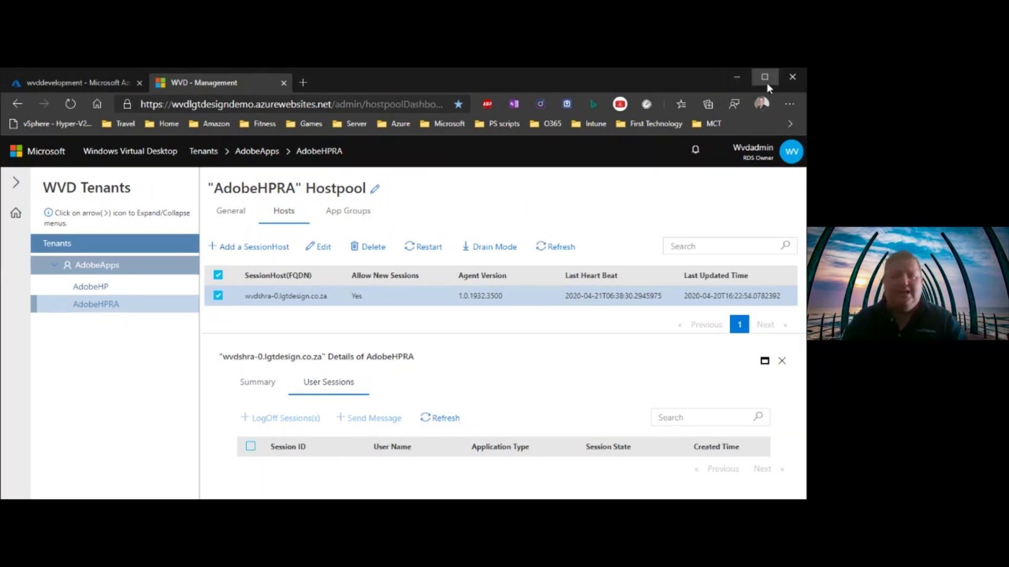
{"action": "left_click", "coordinate": [766, 74]}
{"action": "left_click", "coordinate": [83, 212]}
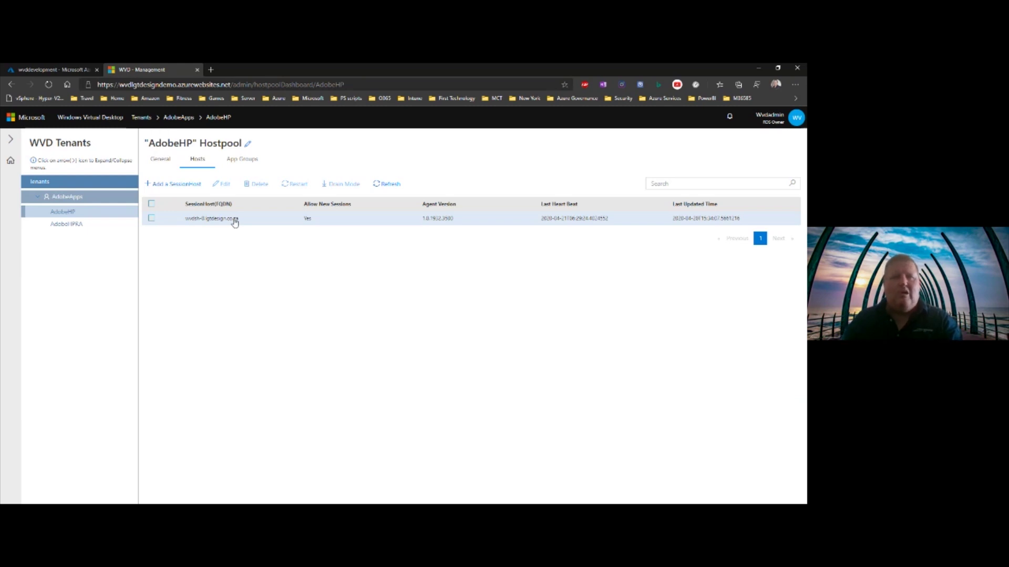
{"action": "left_click", "coordinate": [66, 224]}
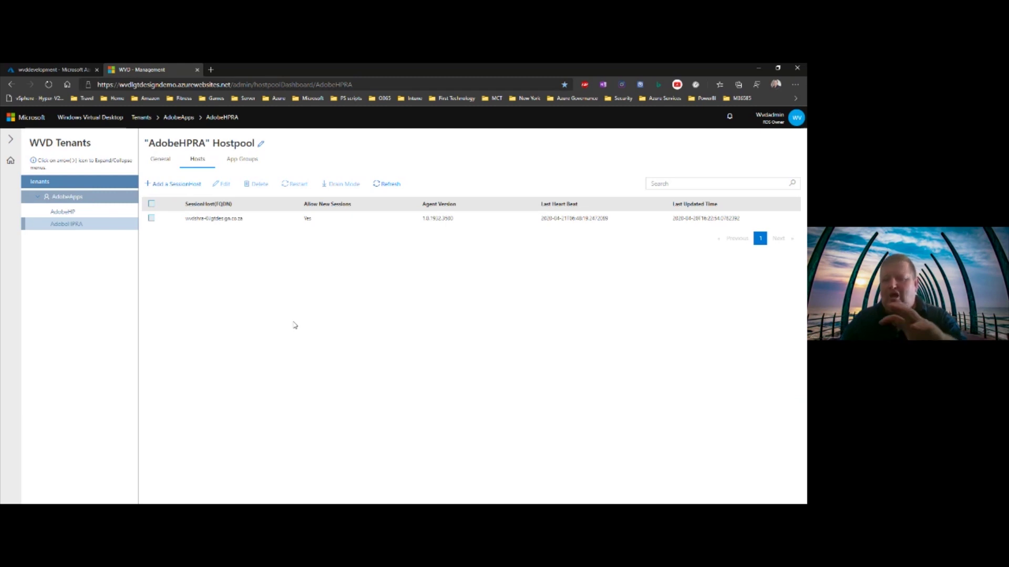
{"action": "left_click", "coordinate": [209, 219]}
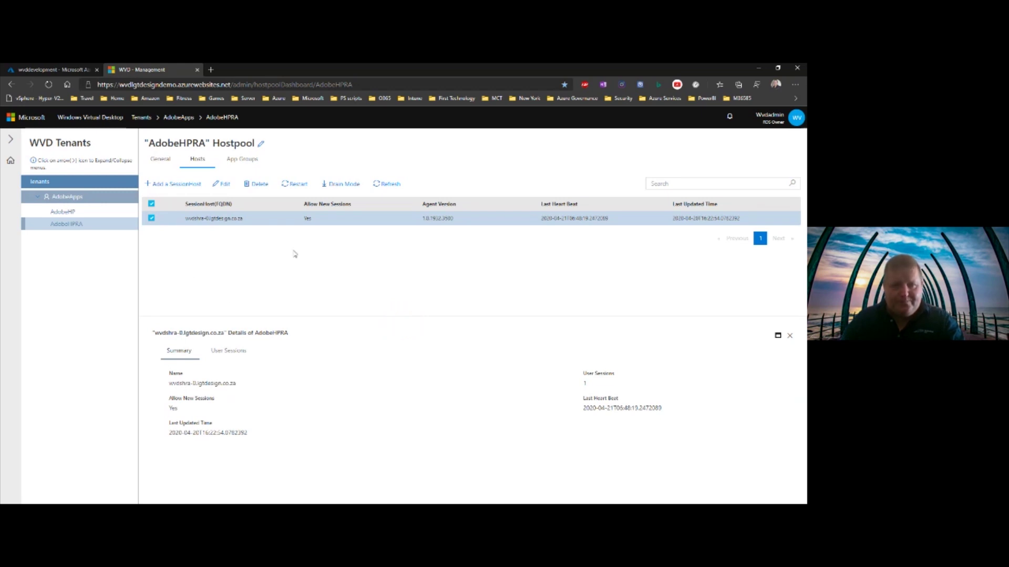
Show the apps published in the Remote Application Group of the AdobeHPRA host pool.
{"action": "left_click", "coordinate": [237, 162]}
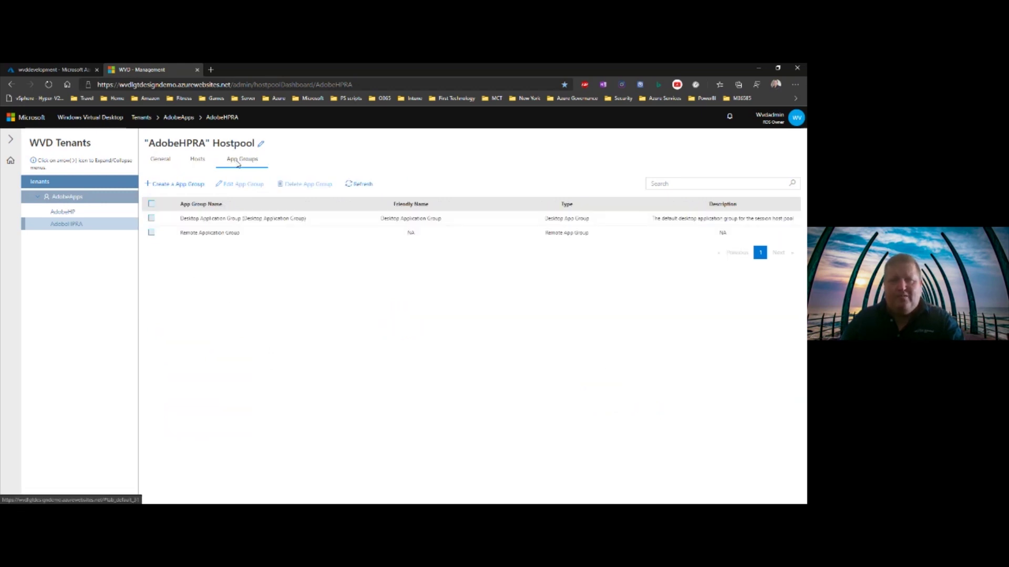
{"action": "left_click", "coordinate": [215, 237]}
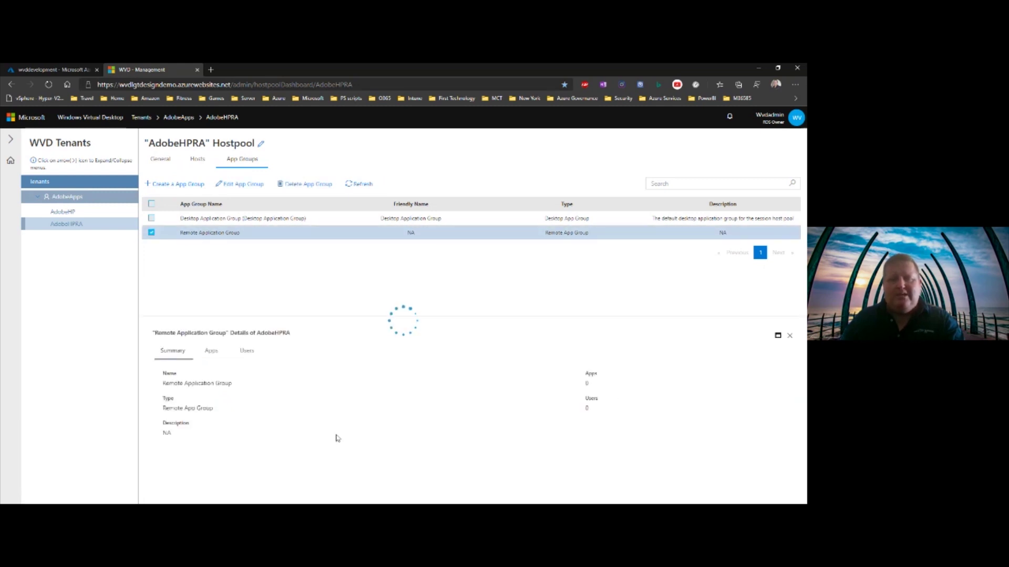
{"action": "left_click", "coordinate": [214, 358]}
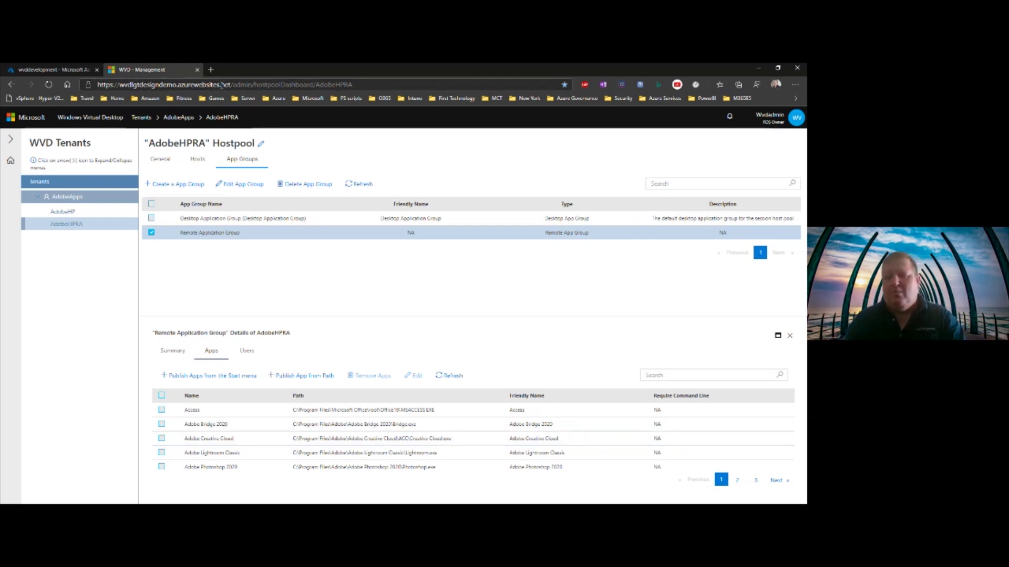
Open a new browser tab and go to the suggested address for "rd".
{"action": "left_click", "coordinate": [210, 69]}
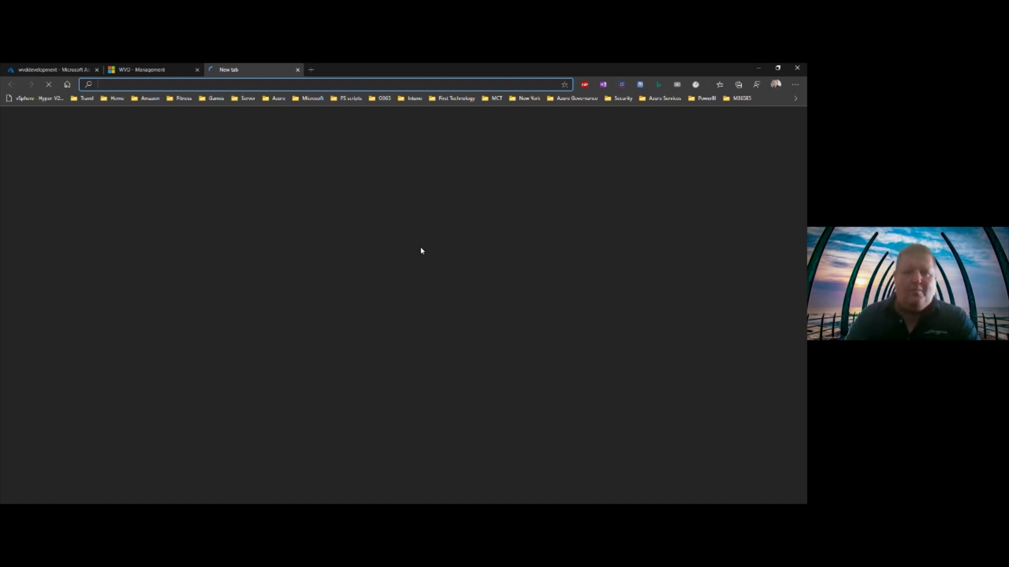
{"action": "type", "text": "rd"}
{"action": "left_click", "coordinate": [329, 135]}
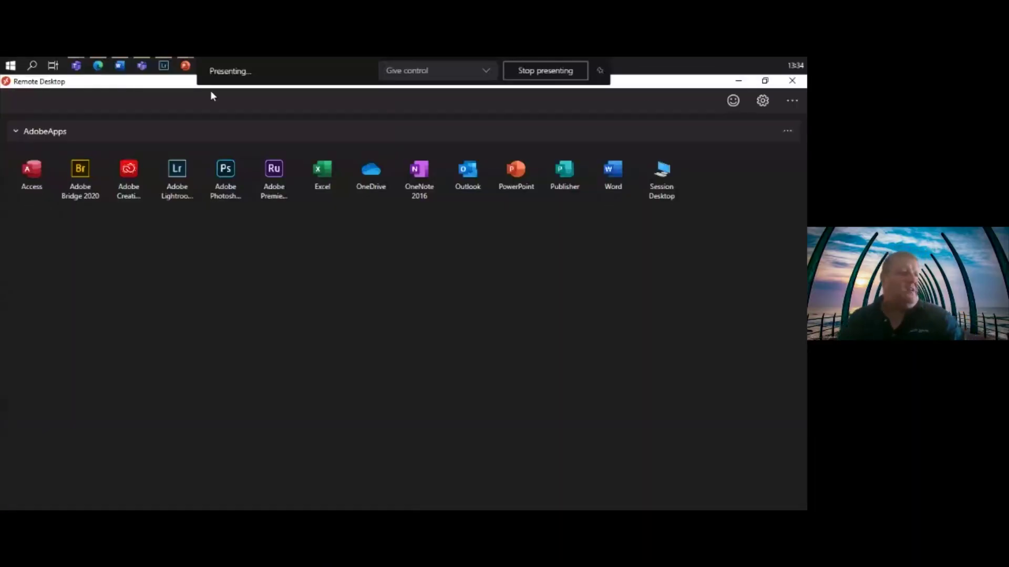
Switch to the Remote Desktop client, view the feed details of the AdobeApps workspace and close them.
{"action": "left_click", "coordinate": [211, 68]}
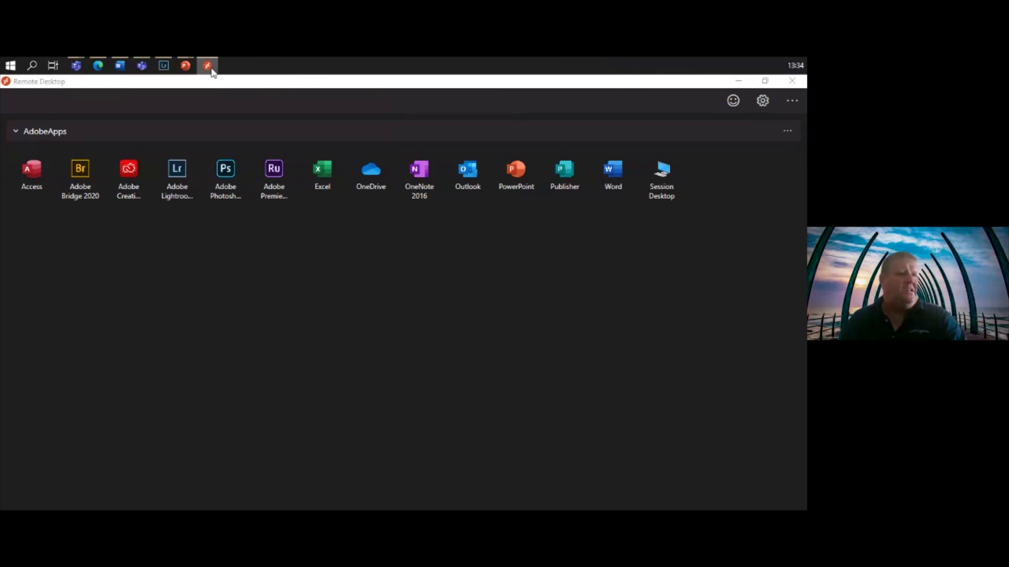
{"action": "left_click", "coordinate": [210, 67]}
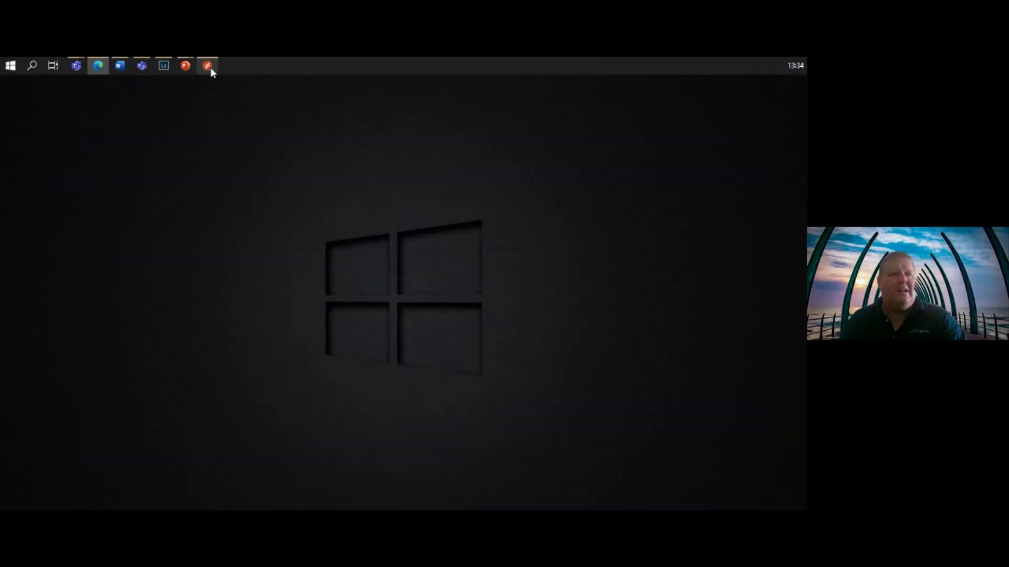
{"action": "left_click", "coordinate": [210, 67]}
{"action": "left_click", "coordinate": [787, 131]}
{"action": "left_click", "coordinate": [773, 147]}
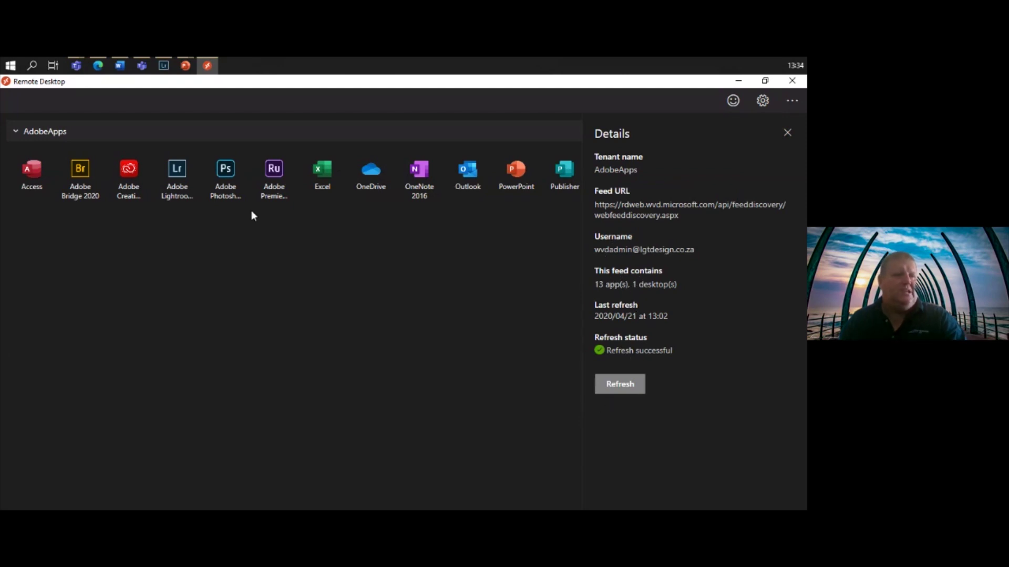
{"action": "left_click", "coordinate": [786, 134]}
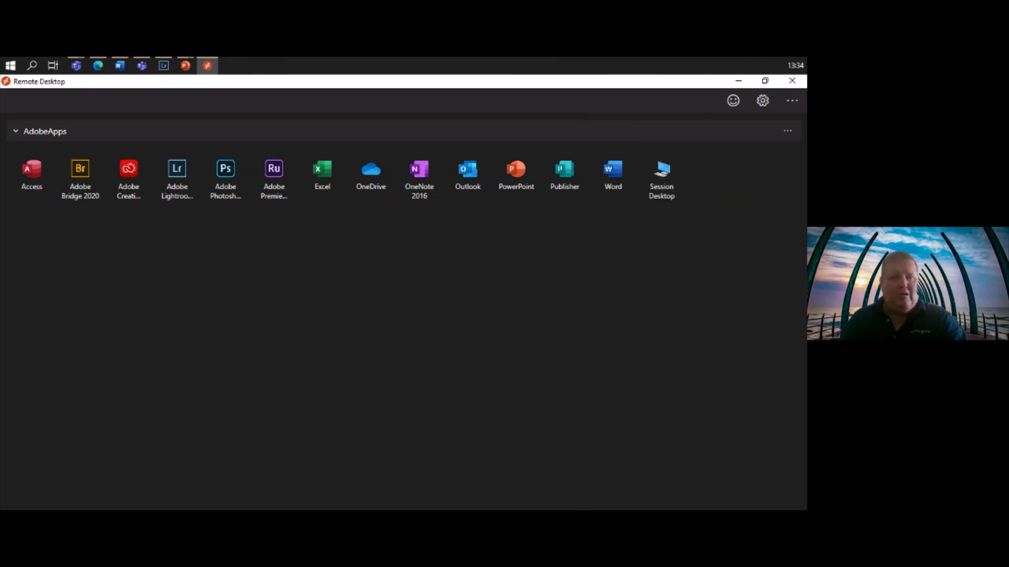
Launch the published OneDrive app from AdobeApps, check the GoPro folder's file information and close the window.
{"action": "key", "text": "alt+Tab"}
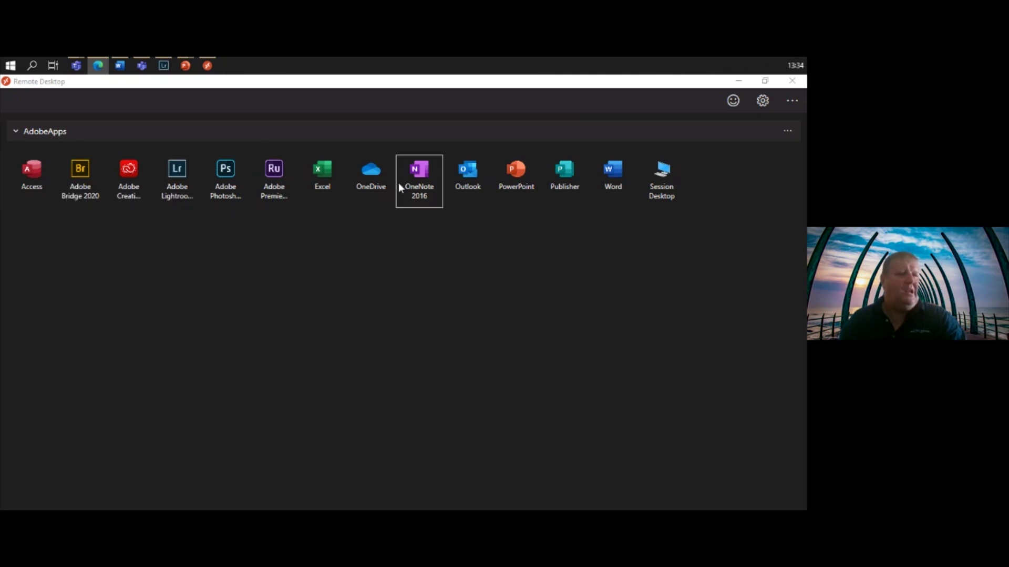
{"action": "left_click", "coordinate": [363, 176]}
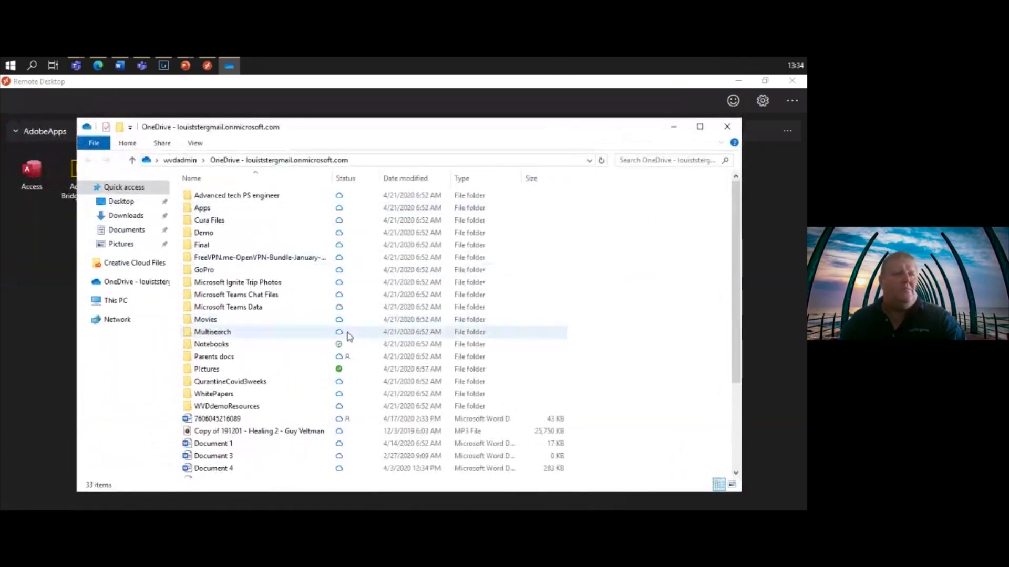
{"action": "mouse_move", "coordinate": [348, 334]}
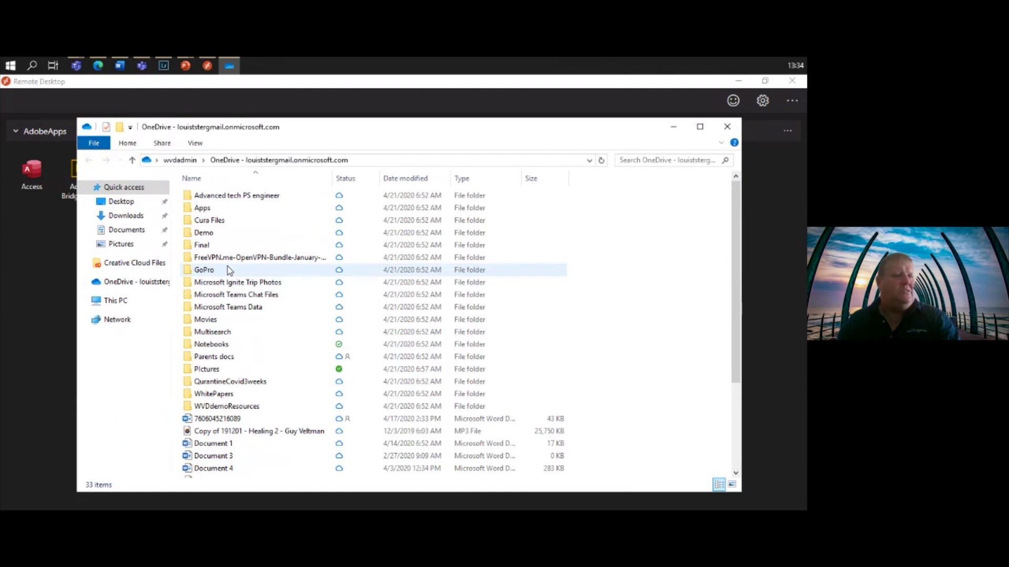
{"action": "mouse_move", "coordinate": [229, 270]}
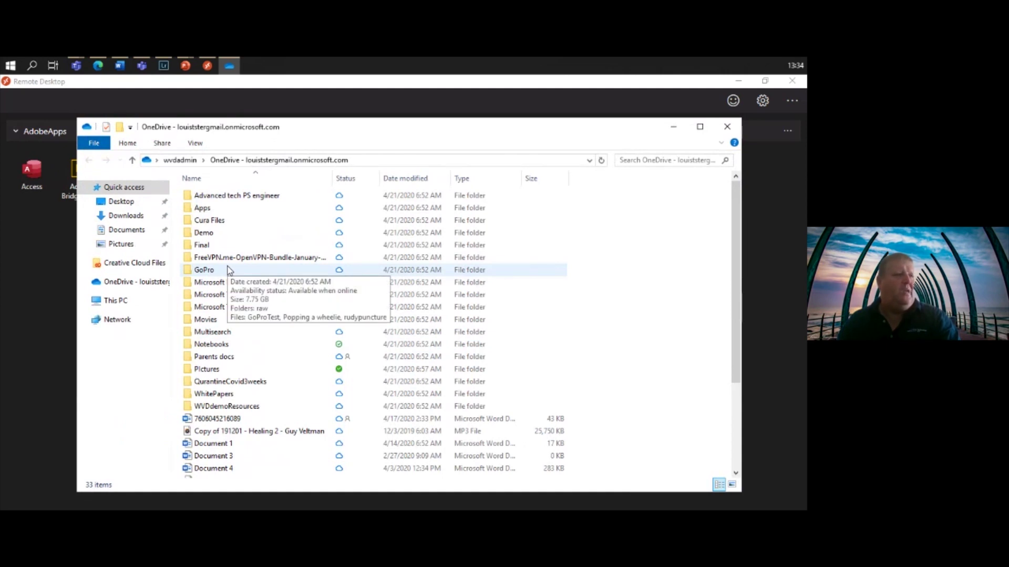
{"action": "left_click", "coordinate": [730, 129]}
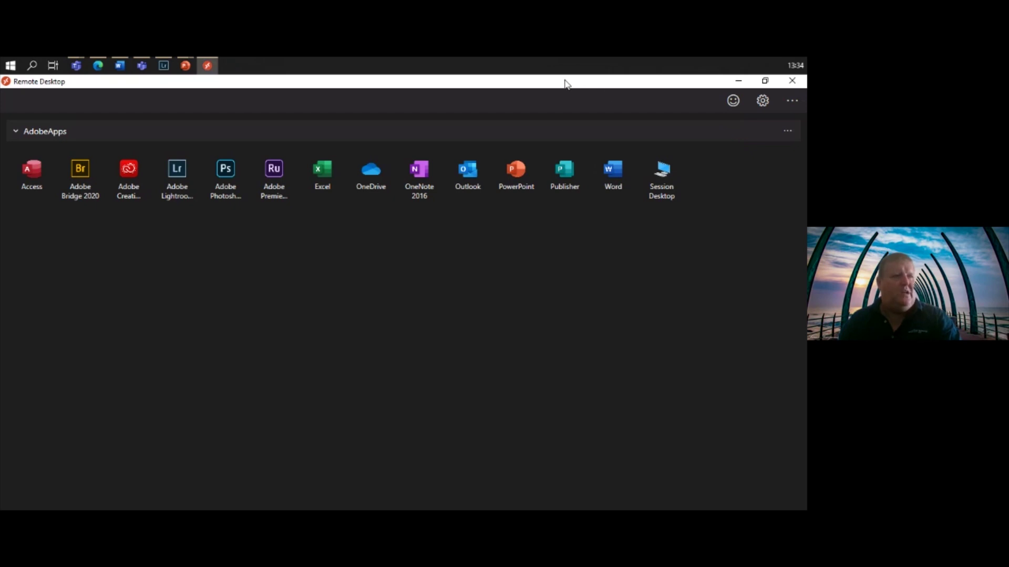
Launch the OneDrive remote app again and close its window.
{"action": "left_click_drag", "start_coordinate": [566, 84], "coordinate": [1008, 284]}
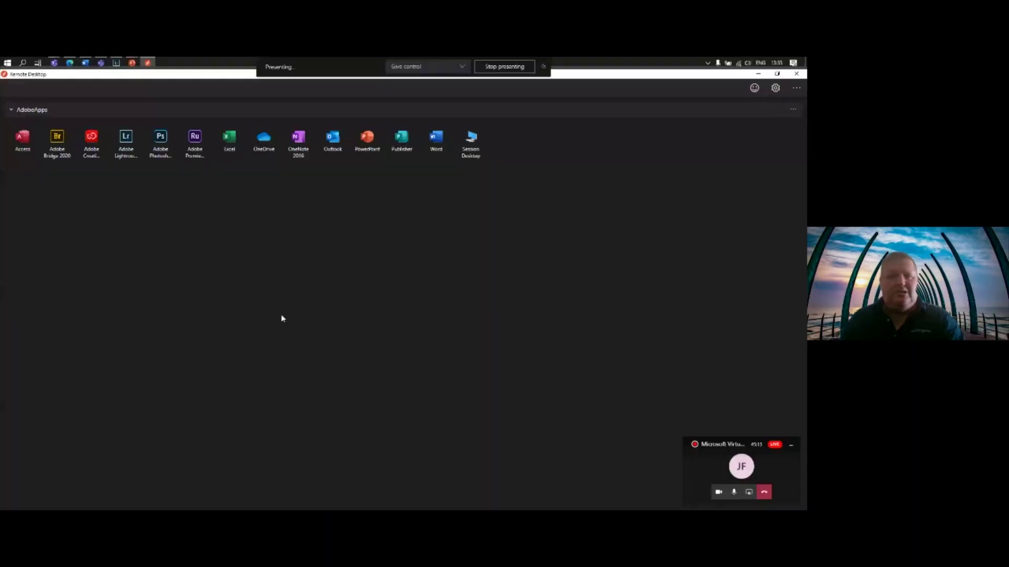
{"action": "left_click", "coordinate": [264, 150]}
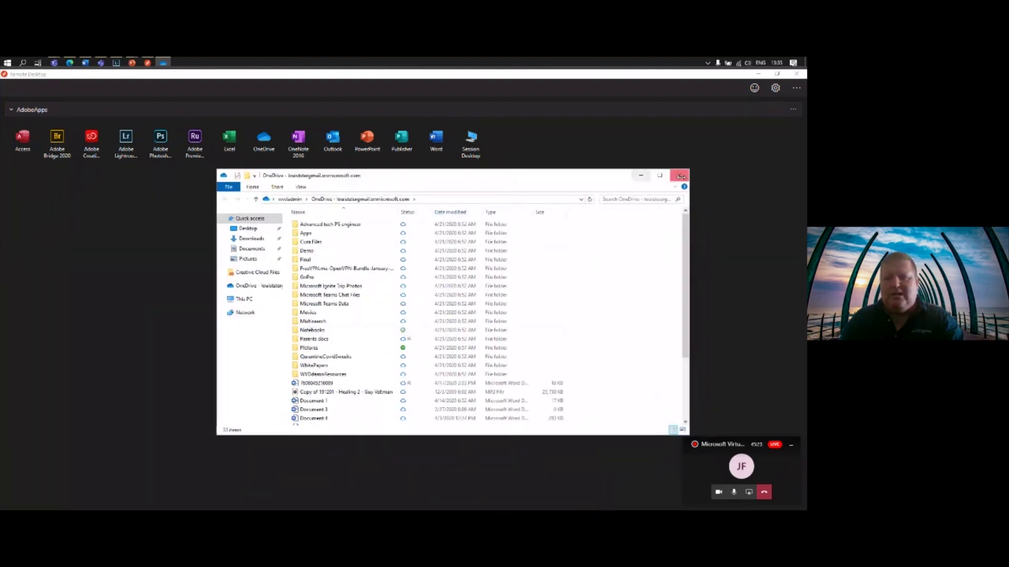
{"action": "left_click", "coordinate": [680, 176]}
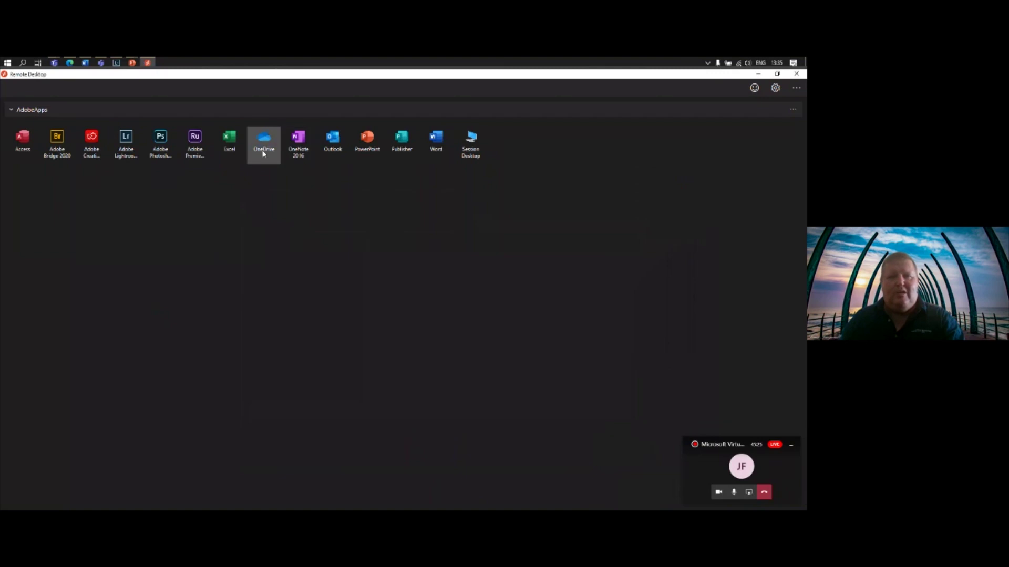
Launch the OneDrive remote app and open its Pictures folder.
{"action": "left_click", "coordinate": [263, 153]}
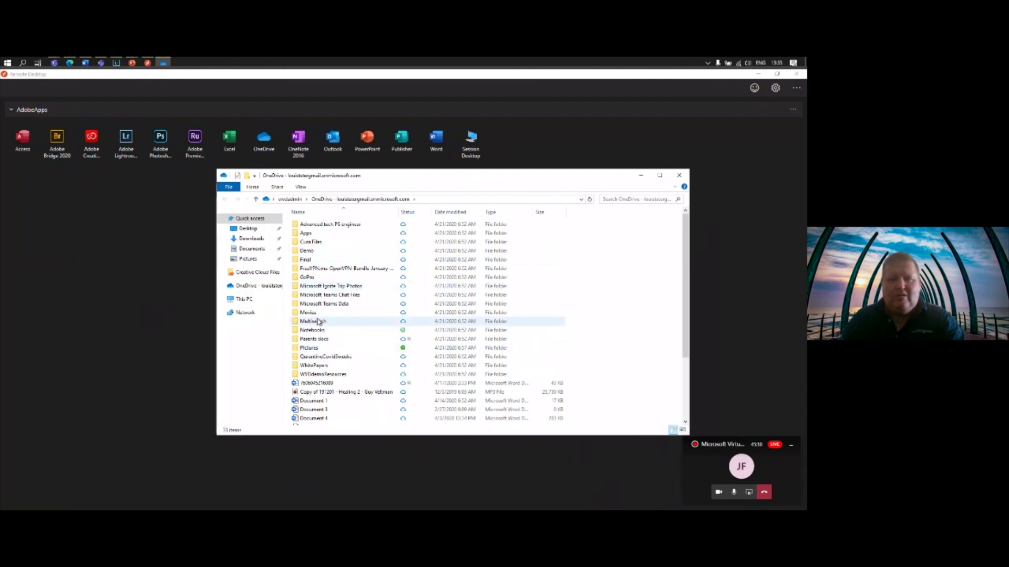
{"action": "left_click", "coordinate": [315, 349]}
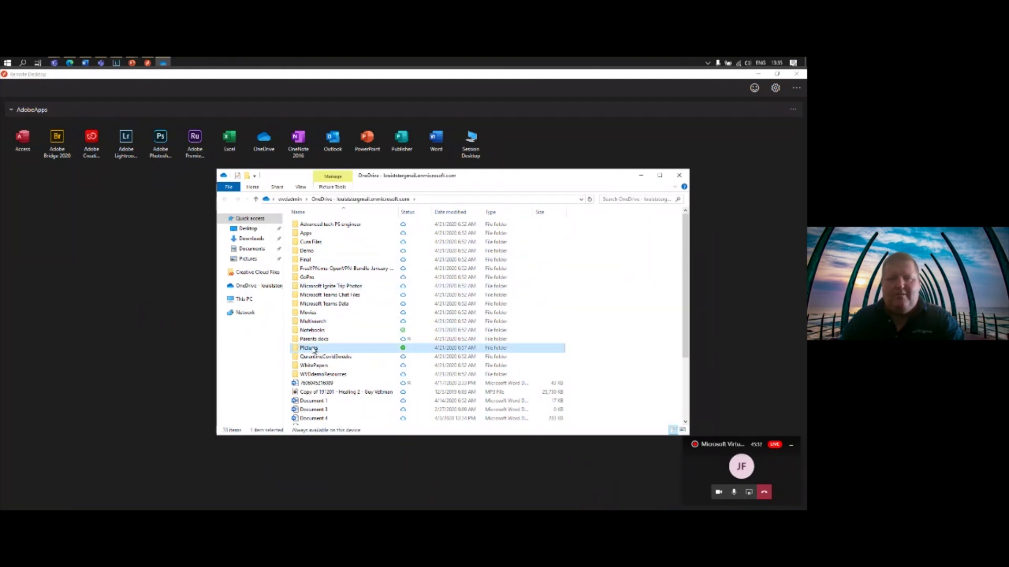
{"action": "double_click", "coordinate": [315, 349]}
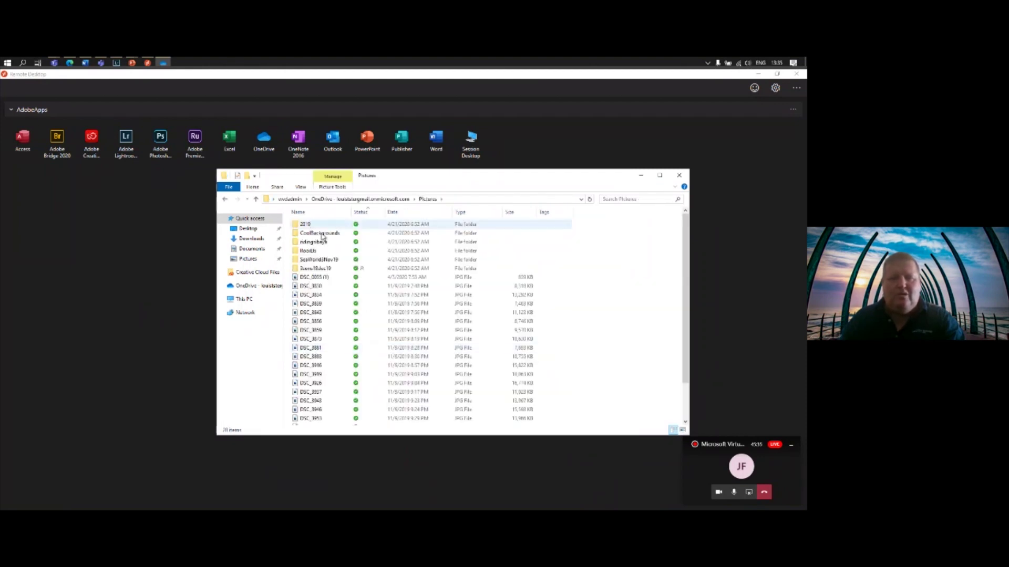
Open the CoolBackgrounds folder in OneDrive Pictures and check its full folder path.
{"action": "double_click", "coordinate": [321, 233]}
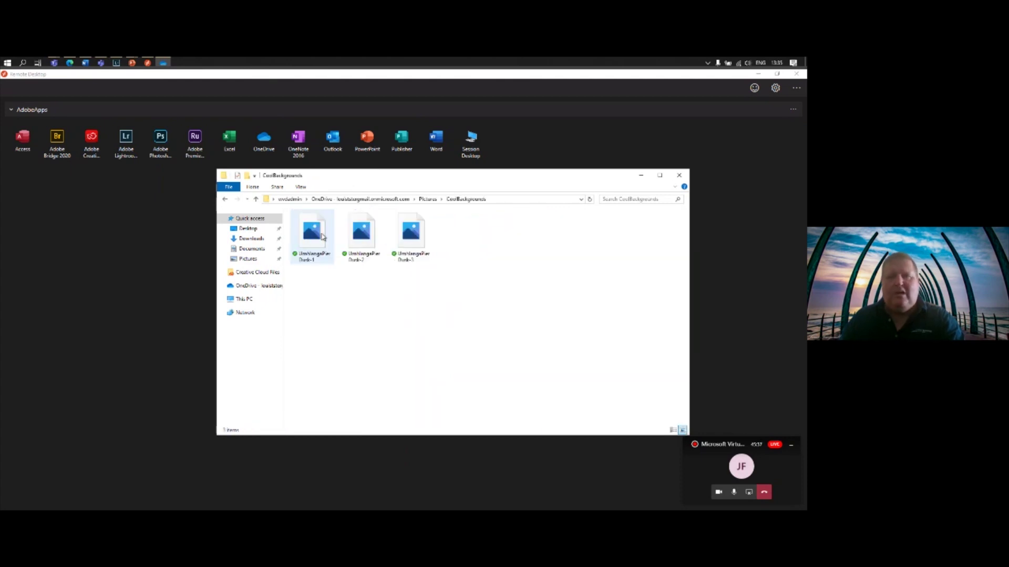
{"action": "left_click", "coordinate": [525, 201]}
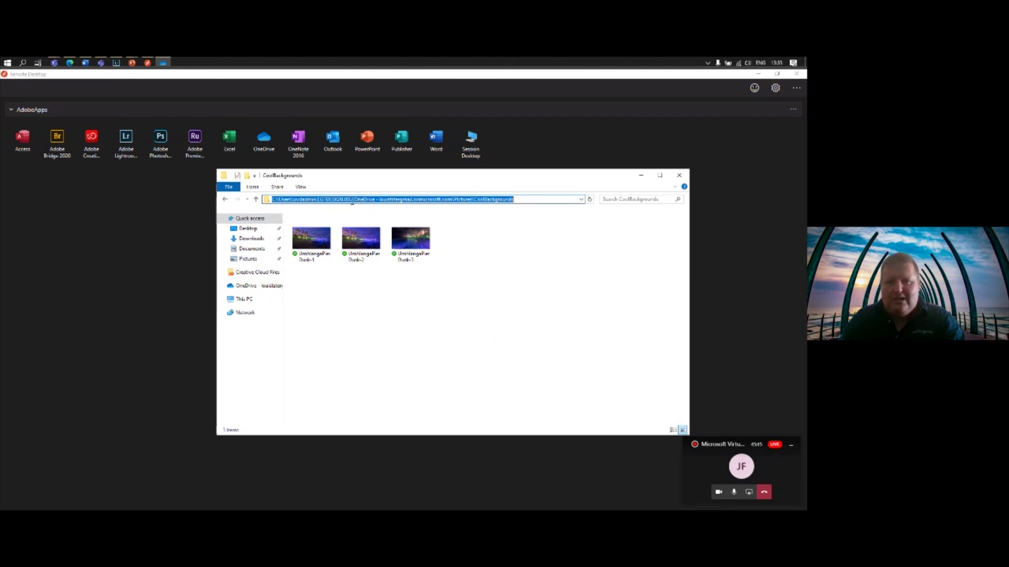
{"action": "left_click", "coordinate": [576, 322]}
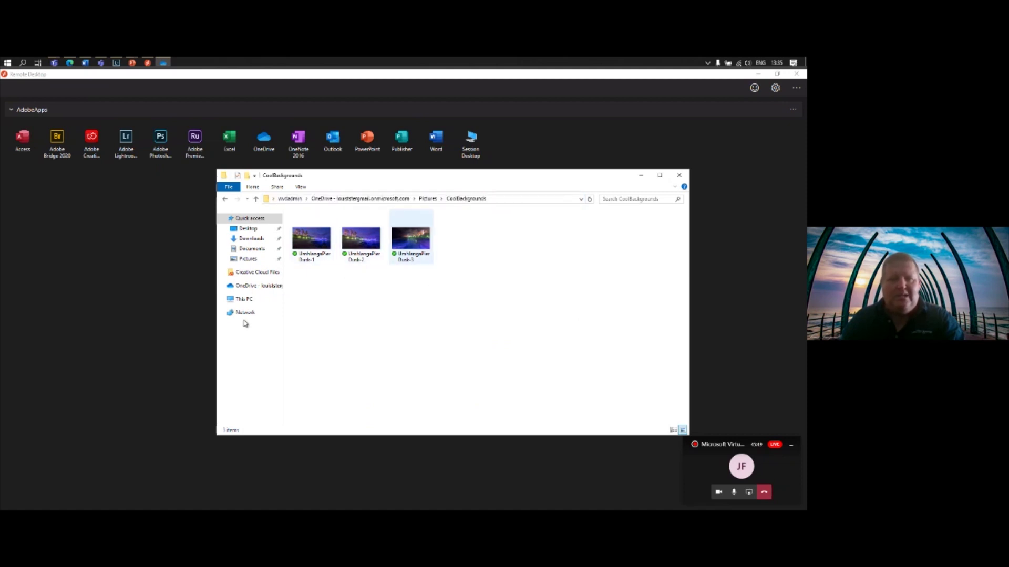
View the redirected drives under This PC, return to the OneDrive root folder and minimize the window.
{"action": "left_click", "coordinate": [247, 299]}
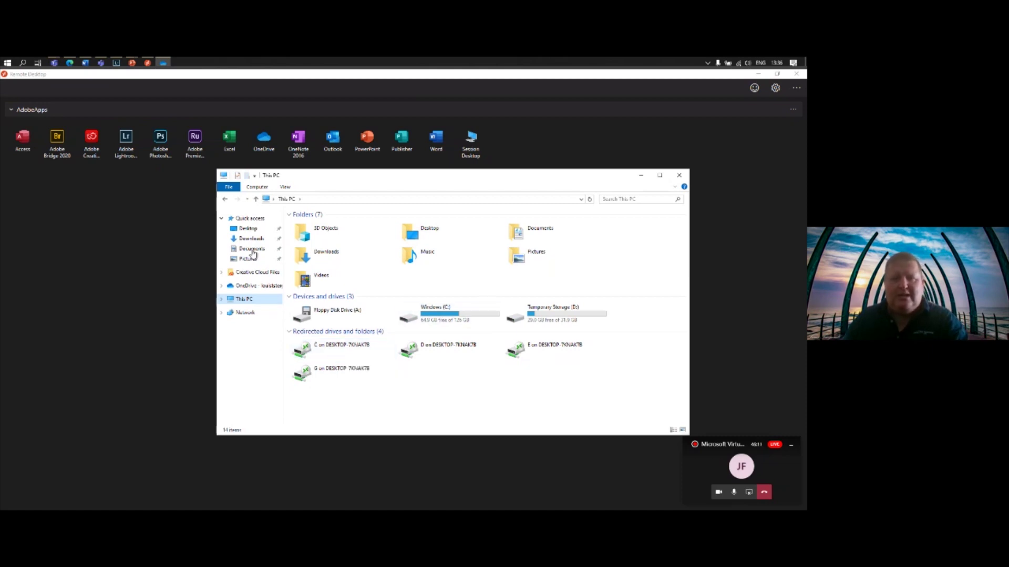
{"action": "left_click", "coordinate": [246, 288]}
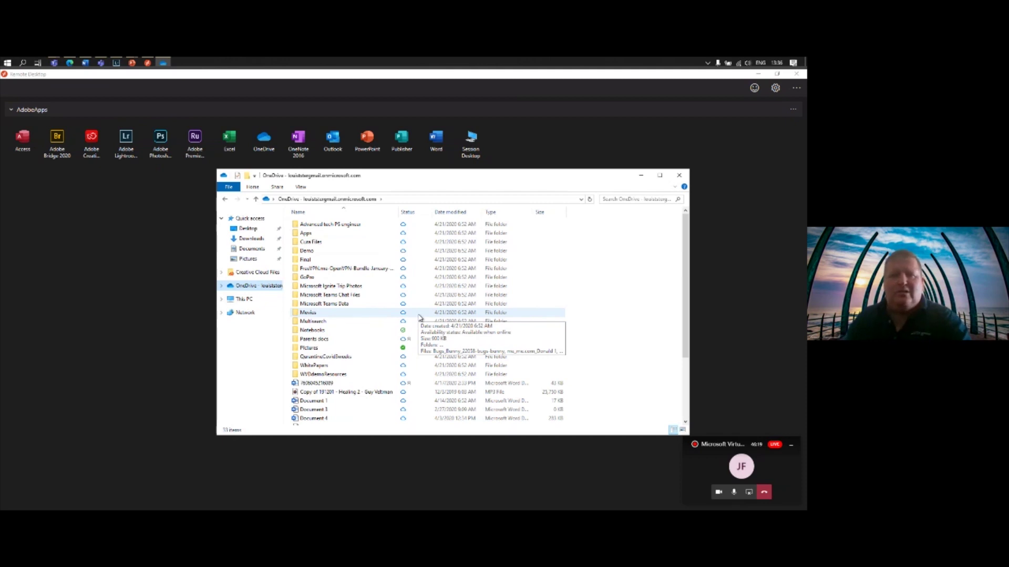
{"action": "left_click", "coordinate": [641, 178]}
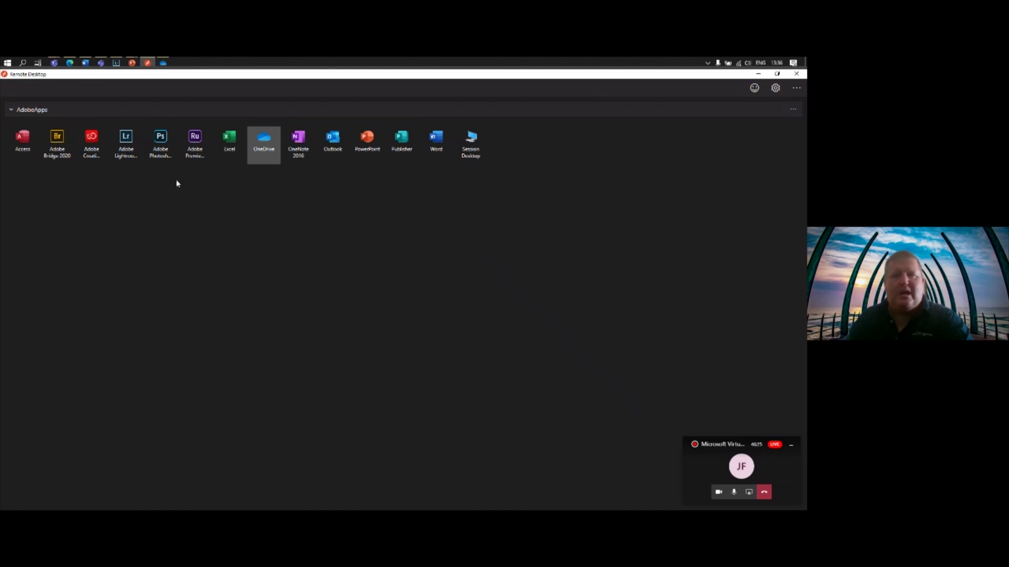
Launch the Adobe Lightroom remote app from AdobeApps and select the photo DSC_4221.NEF for developing.
{"action": "double_click", "coordinate": [133, 150]}
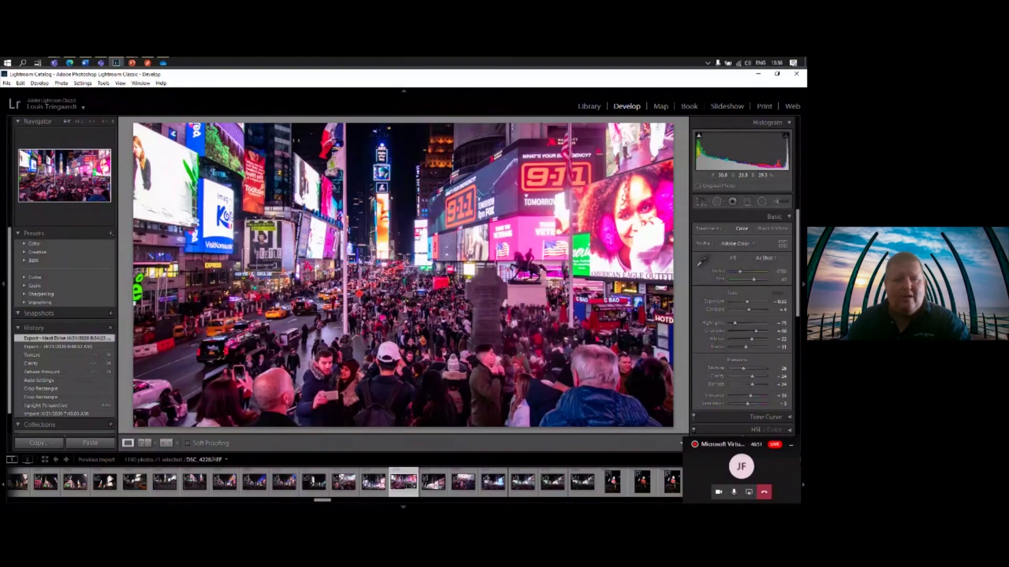
{"action": "left_click", "coordinate": [196, 481]}
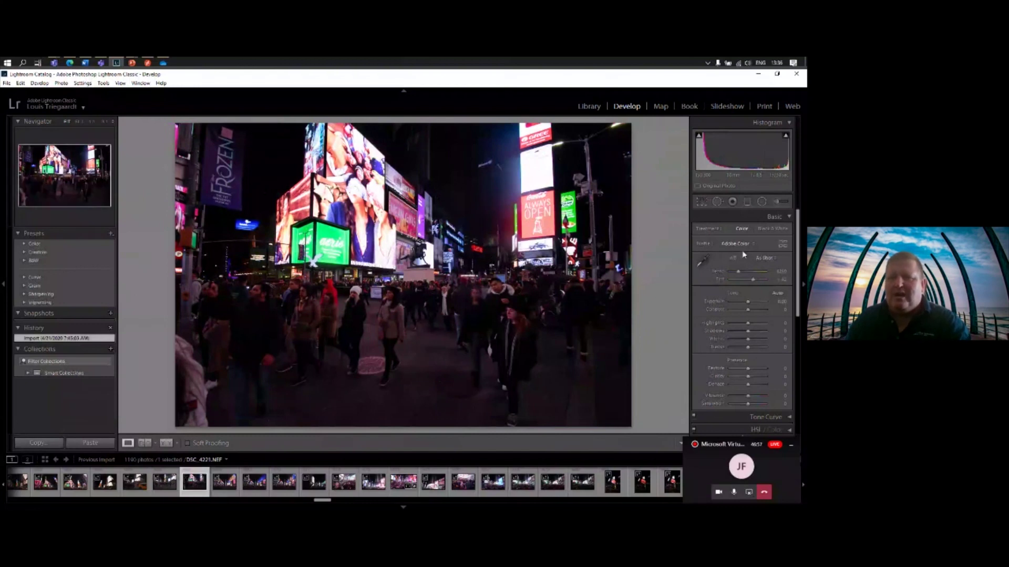
Crop the photo to a 16 x 9 aspect ratio, reposition it within the frame and auto-straighten it.
{"action": "left_click", "coordinate": [703, 202]}
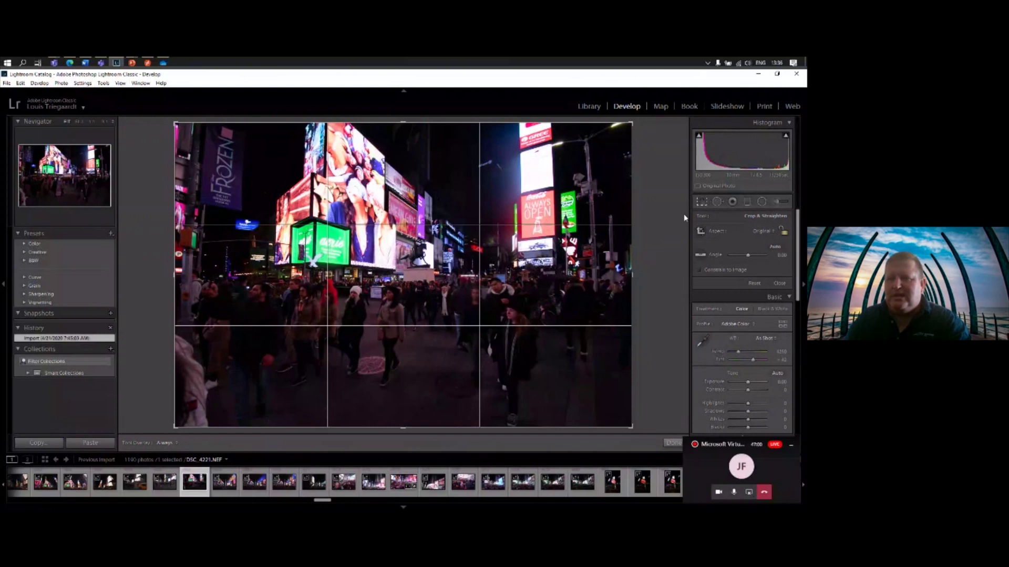
{"action": "left_click", "coordinate": [767, 232]}
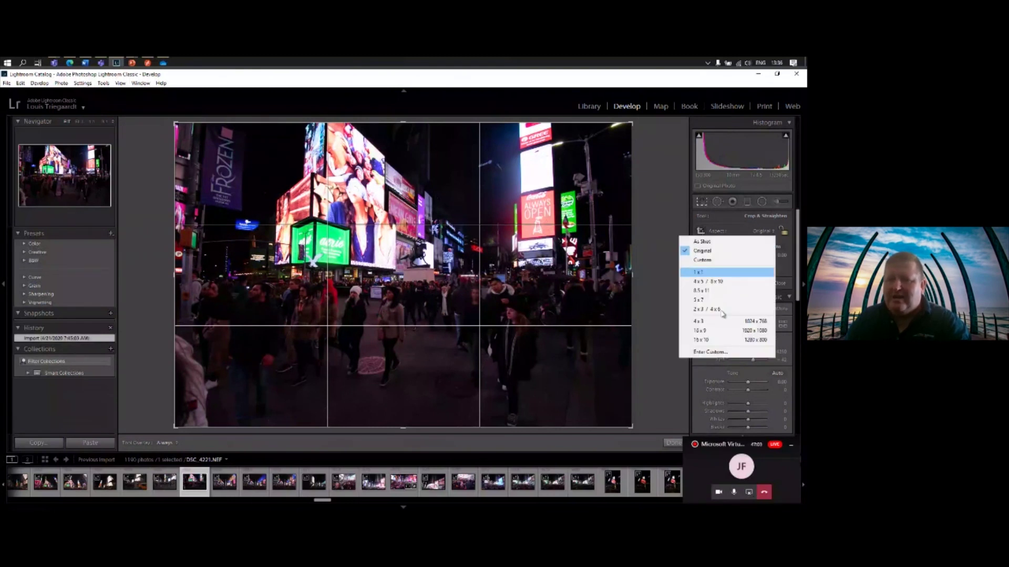
{"action": "left_click", "coordinate": [701, 330]}
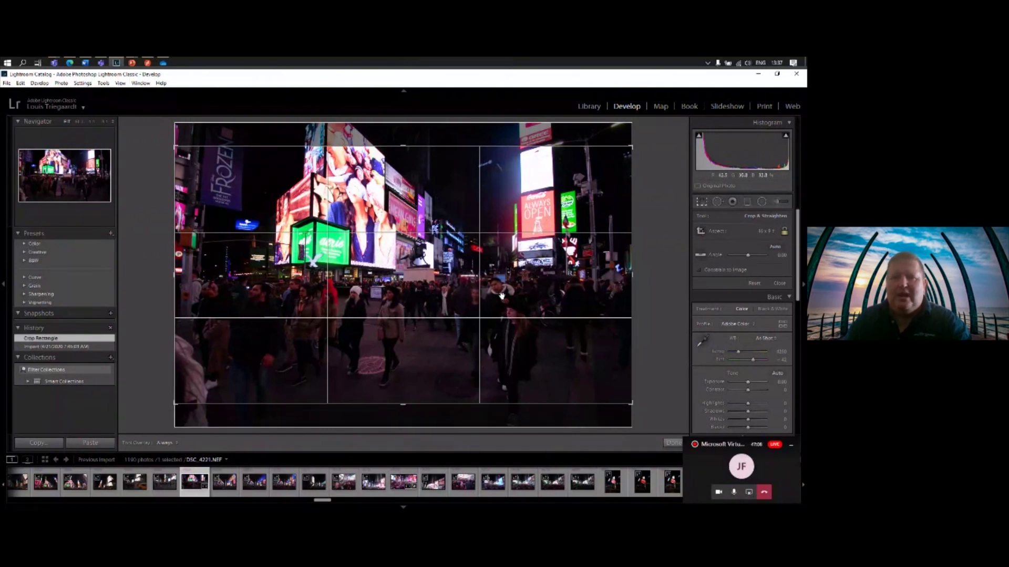
{"action": "left_click_drag", "start_coordinate": [502, 295], "coordinate": [508, 323]}
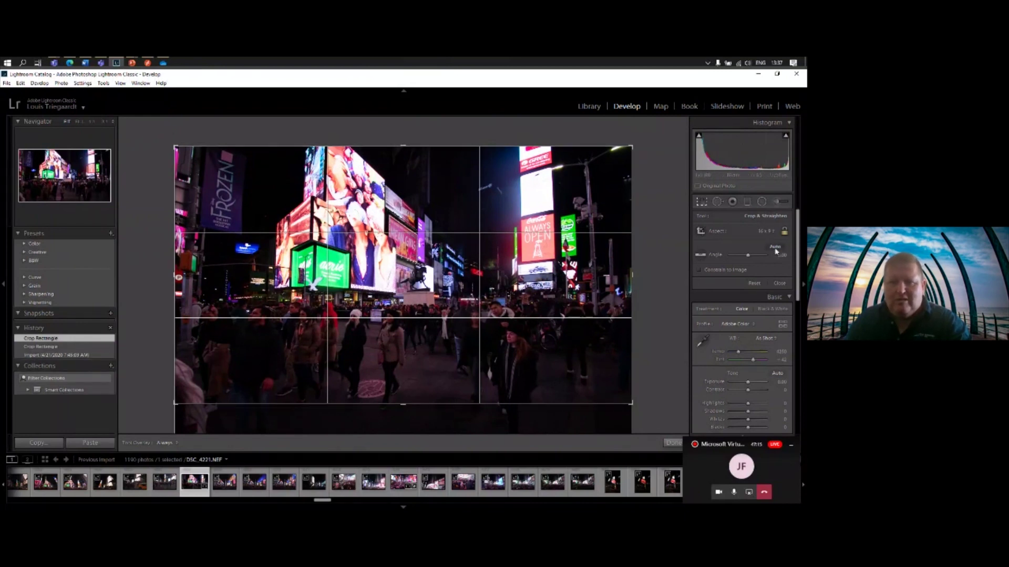
{"action": "left_click", "coordinate": [775, 246]}
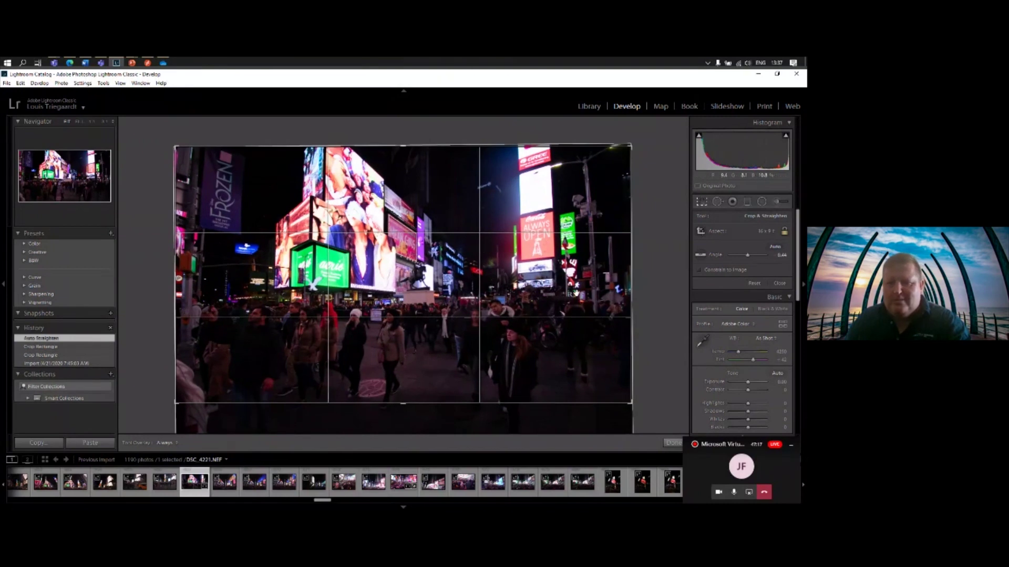
{"action": "left_click", "coordinate": [673, 445]}
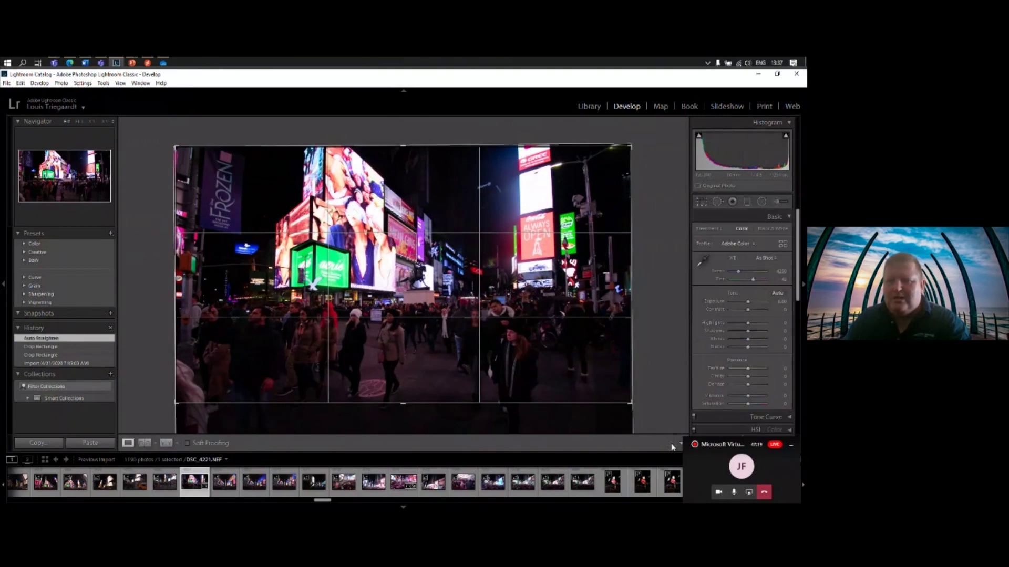
Apply automatic tone settings to the photo and adjust its Dehaze, Clarity and Texture.
{"action": "left_click", "coordinate": [777, 293]}
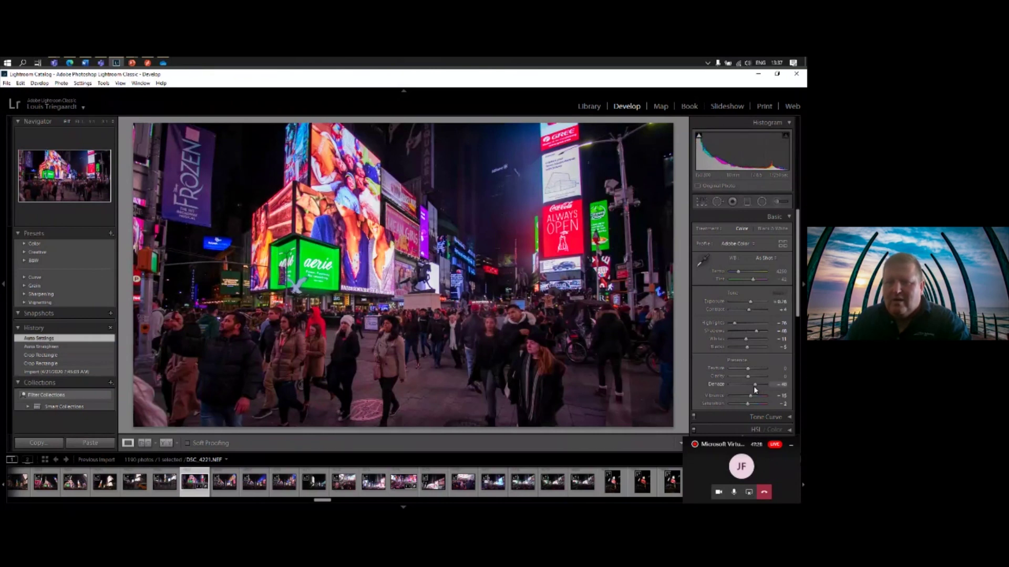
{"action": "left_click_drag", "start_coordinate": [753, 386], "coordinate": [755, 386]}
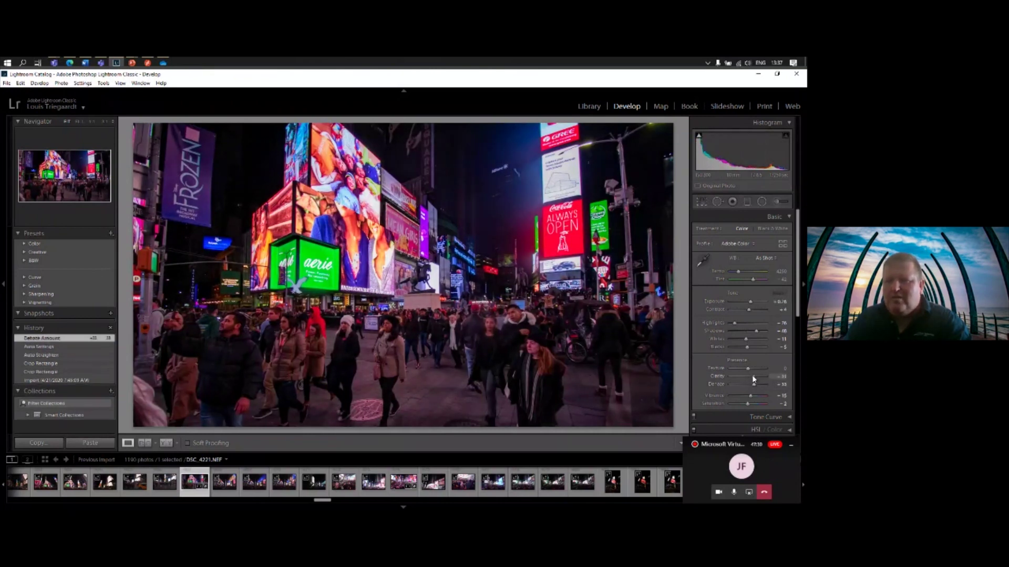
{"action": "left_click", "coordinate": [749, 377]}
{"action": "left_click", "coordinate": [746, 369]}
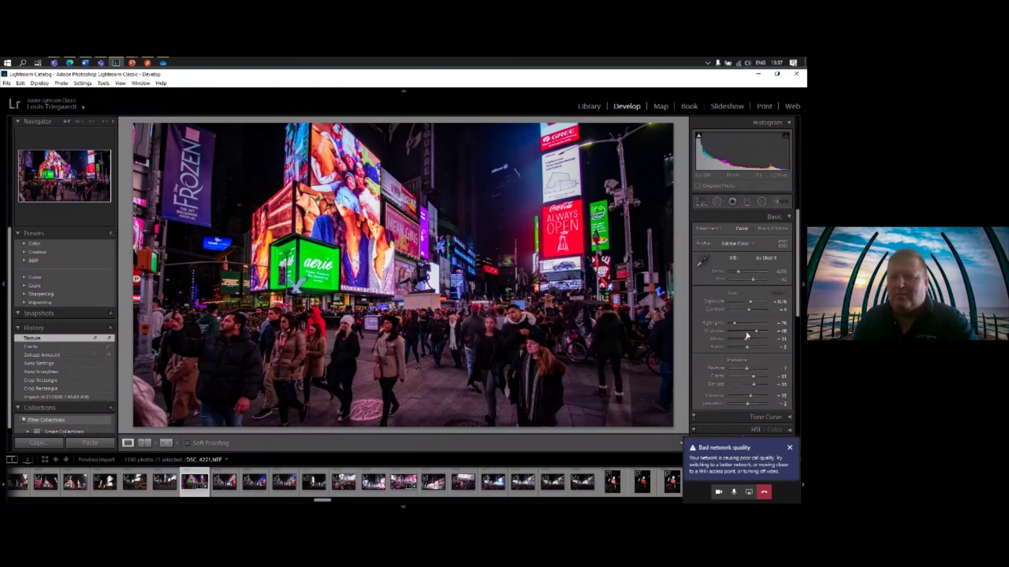
Apply the Auto Upright perspective correction to the photo and quit Lightroom.
{"action": "scroll", "coordinate": [742, 350], "scroll_direction": "down", "scroll_amount": 3}
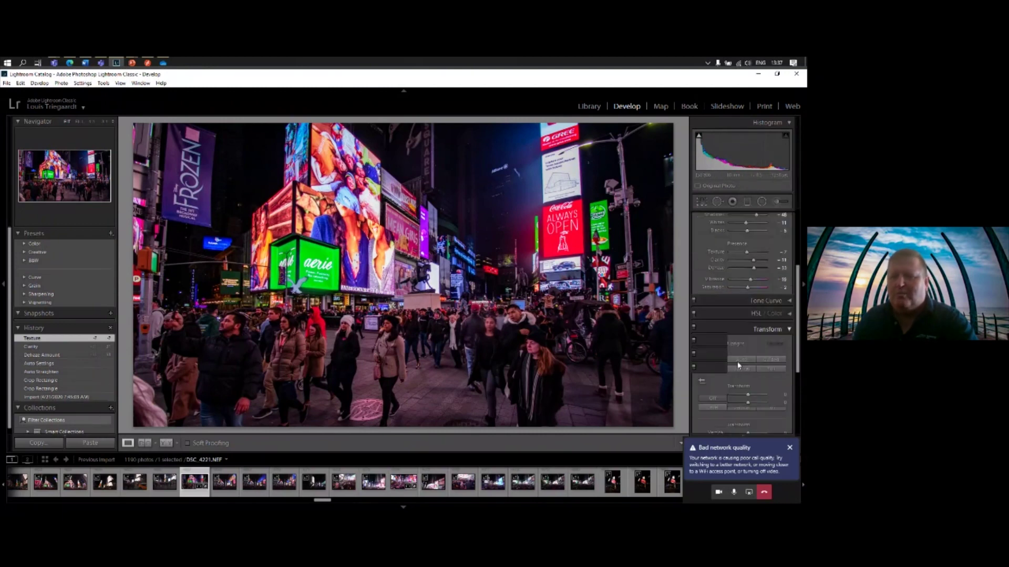
{"action": "left_click", "coordinate": [740, 361]}
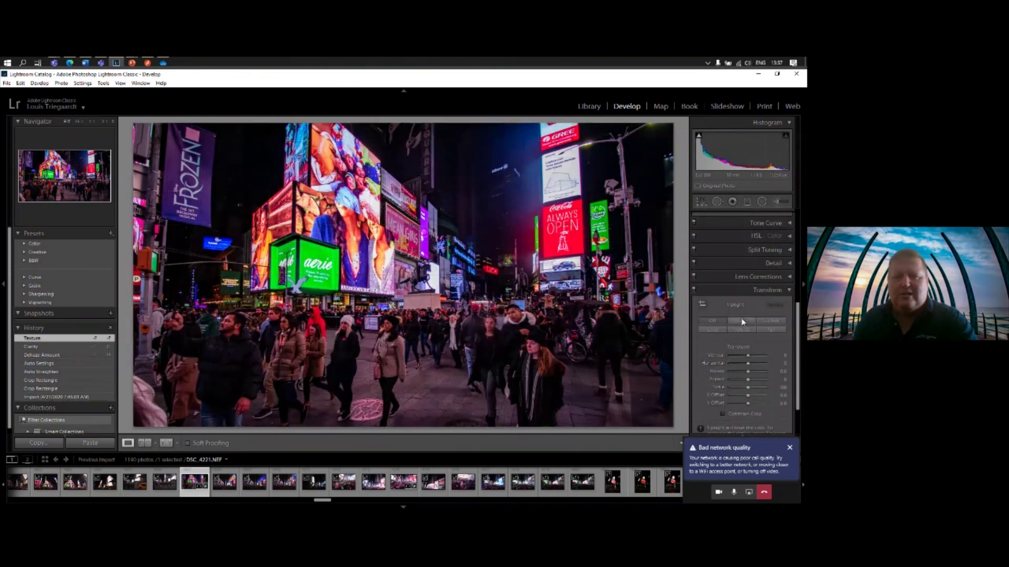
{"action": "left_click", "coordinate": [796, 75]}
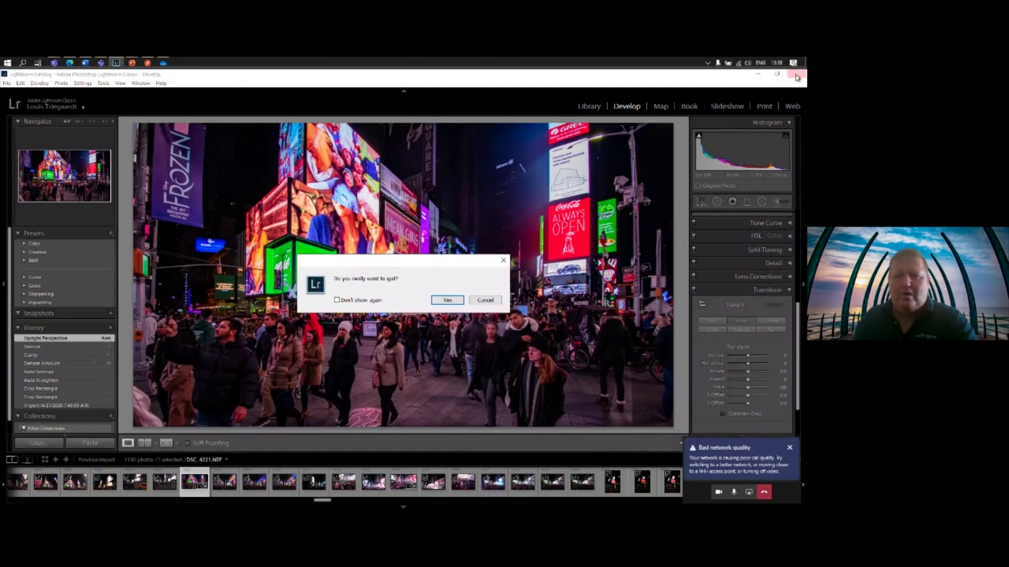
{"action": "left_click", "coordinate": [447, 300]}
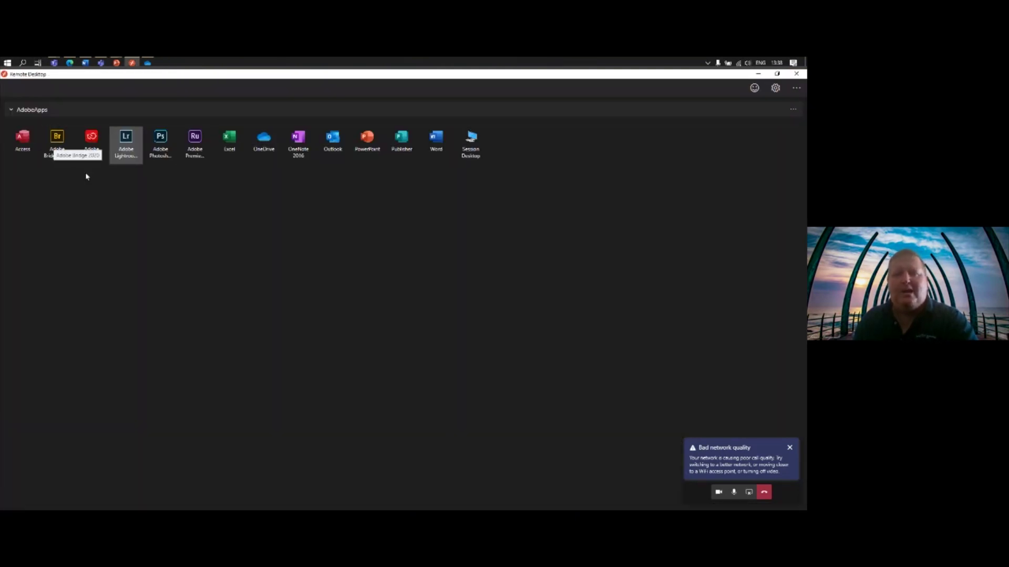
Launch the Word remote app, create a blank document and close Word.
{"action": "left_click", "coordinate": [428, 149]}
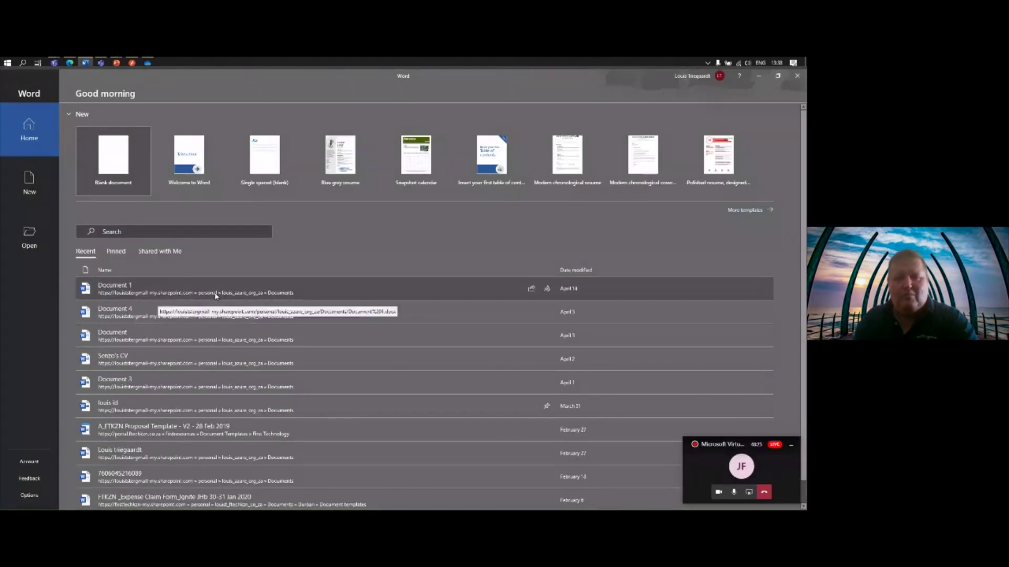
{"action": "left_click", "coordinate": [119, 147]}
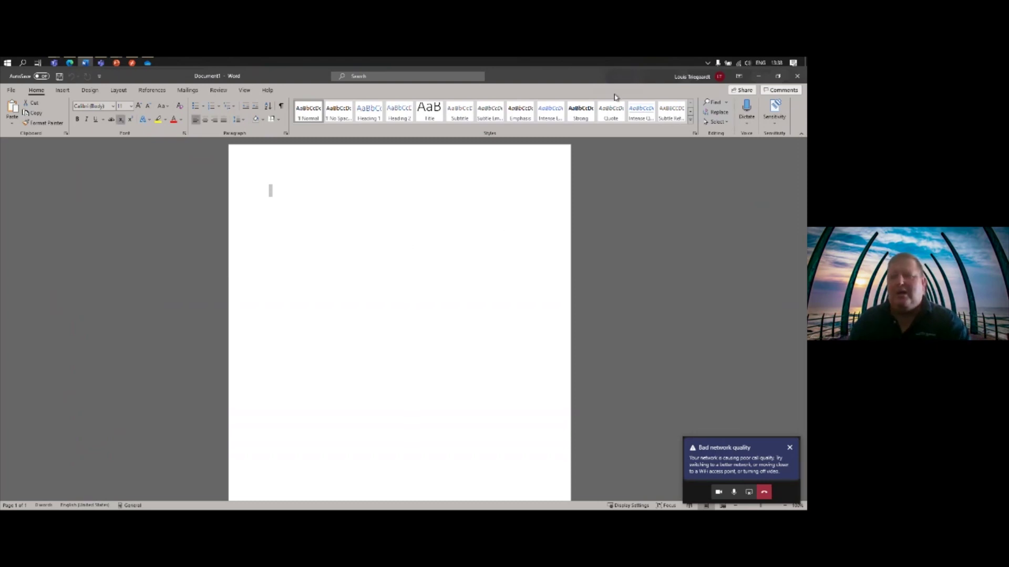
{"action": "left_click", "coordinate": [798, 76]}
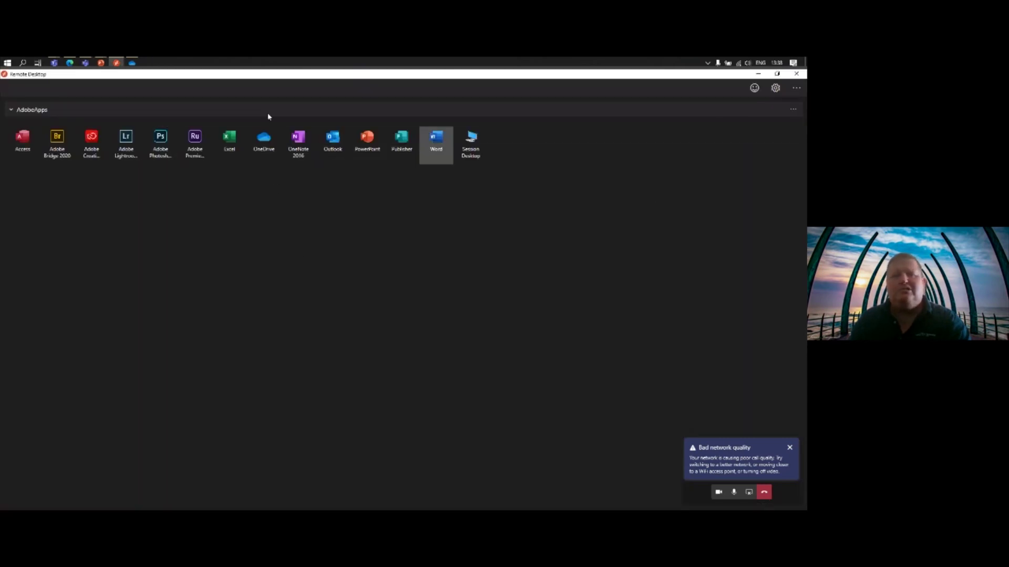
Look at the AdobeApps programs listed among the recently added Windows apps and return to the Remote Desktop client.
{"action": "mouse_move", "coordinate": [117, 67]}
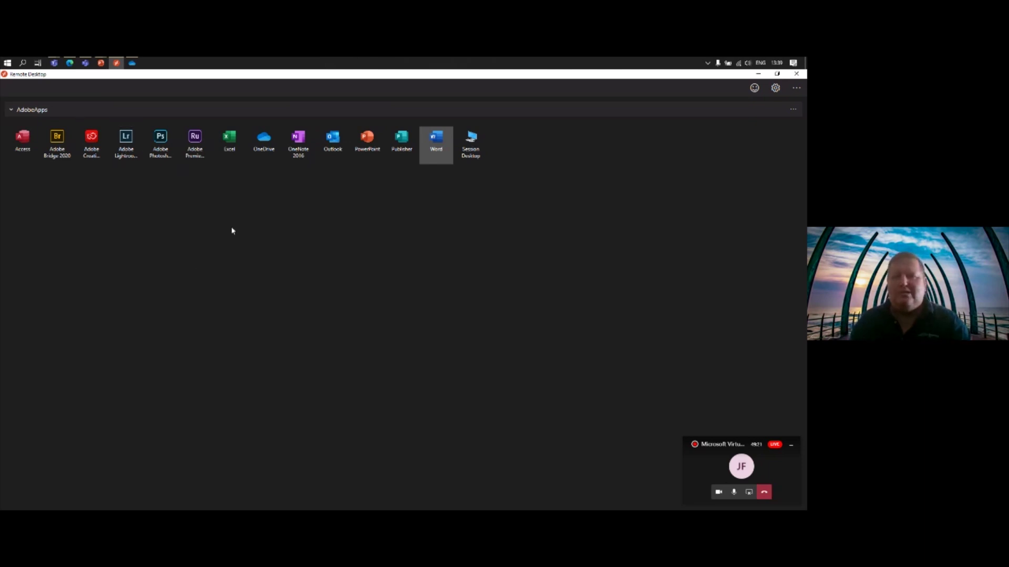
{"action": "left_click", "coordinate": [7, 63]}
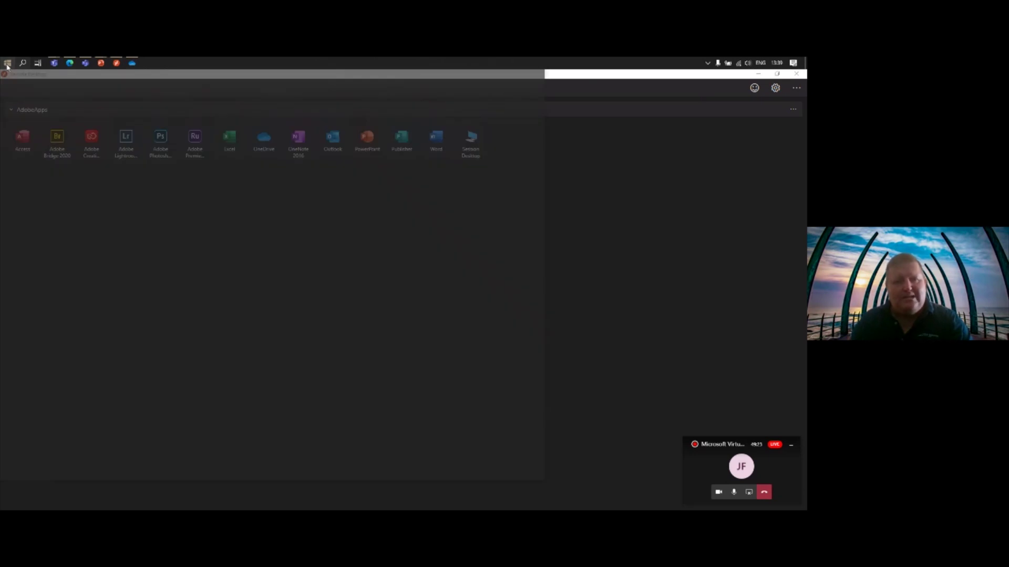
{"action": "left_click", "coordinate": [42, 140]}
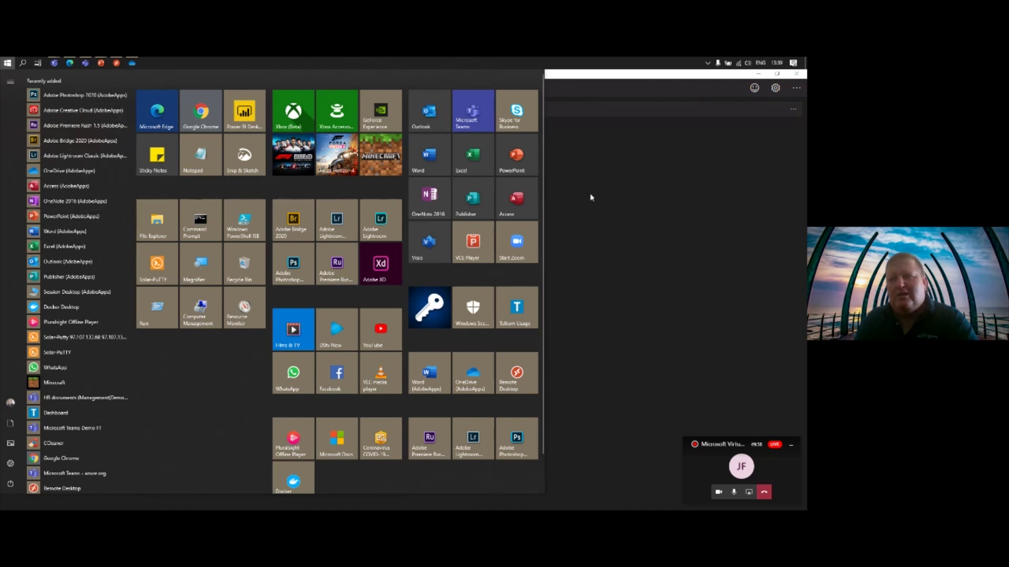
{"action": "left_click", "coordinate": [630, 184]}
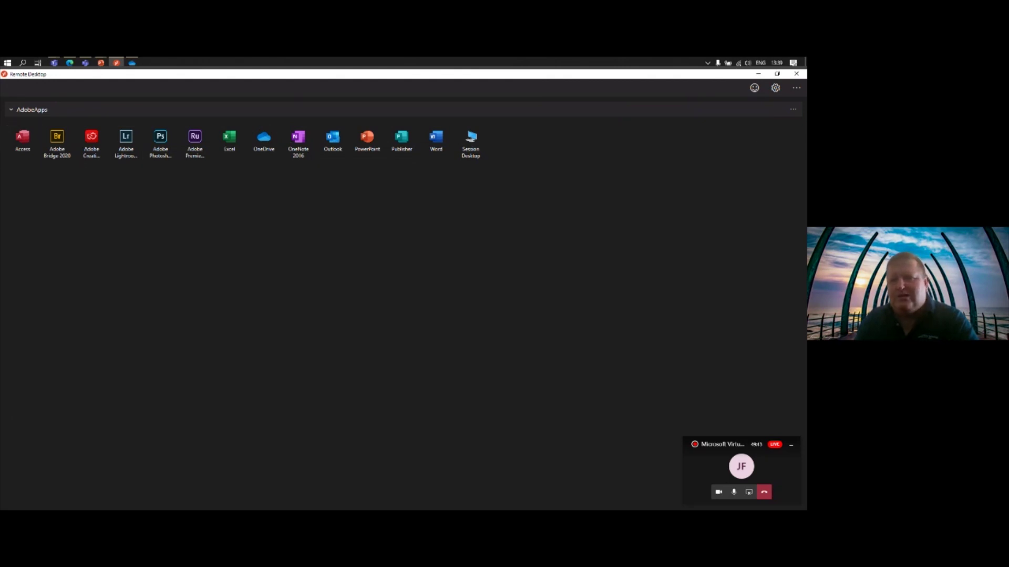
Close the Remote Desktop client and check the AdobeApps entries among the recently added Windows apps.
{"action": "left_click", "coordinate": [796, 74]}
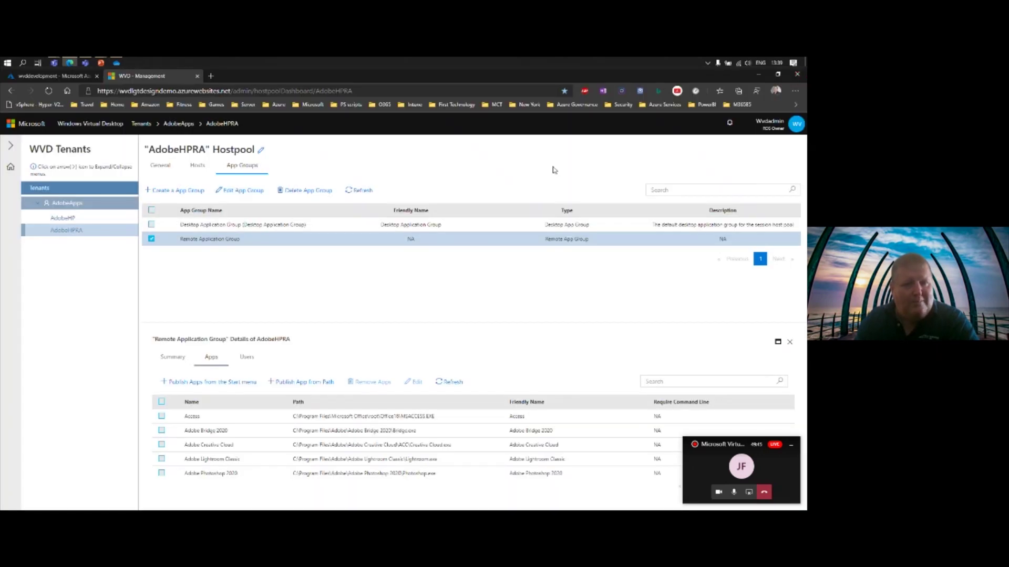
{"action": "left_click", "coordinate": [7, 63]}
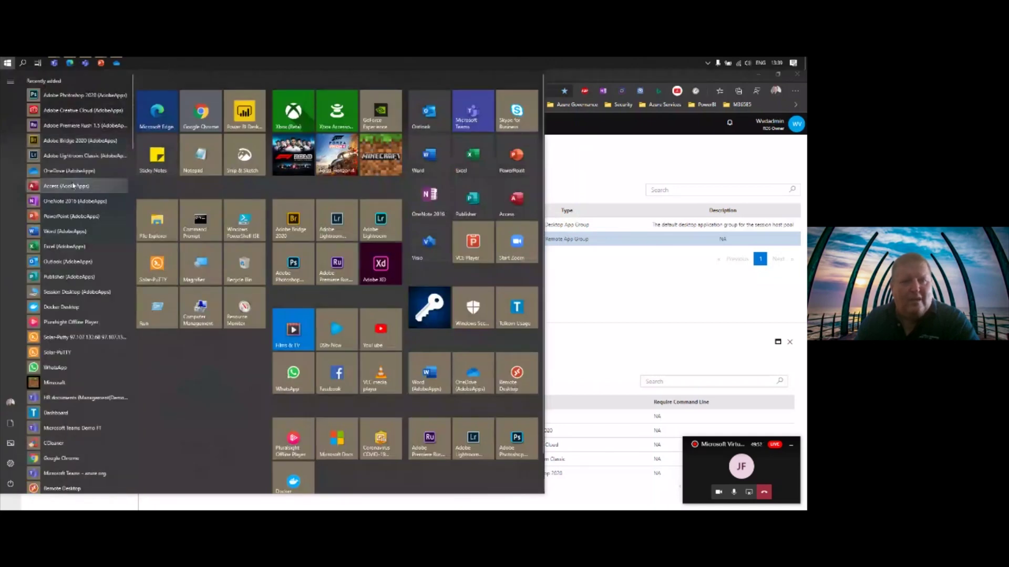
{"action": "key", "text": "Escape"}
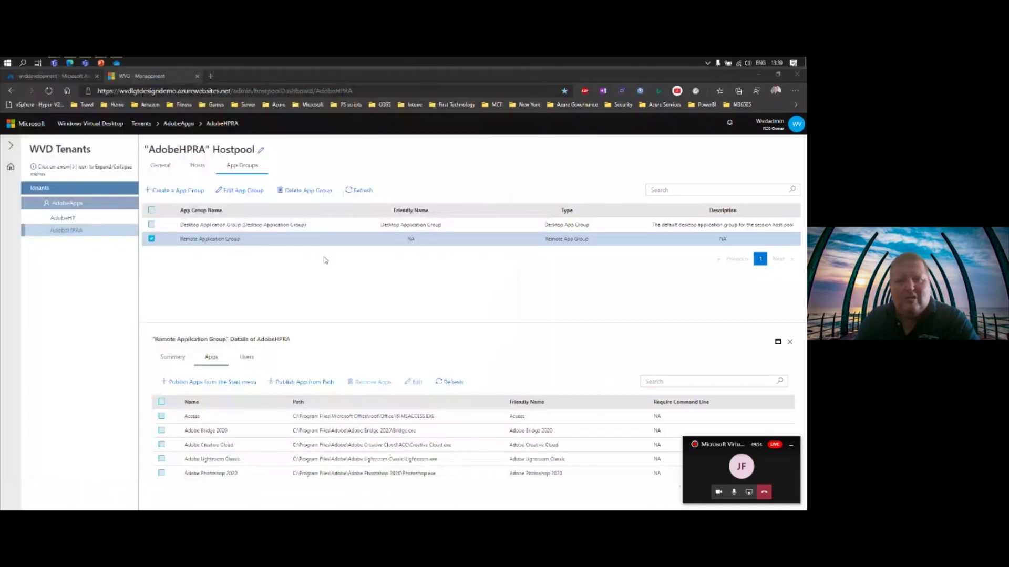
Open a OneDrive remote app window, minimize the browser and reposition the OneDrive window on the desktop.
{"action": "key", "text": "super+e"}
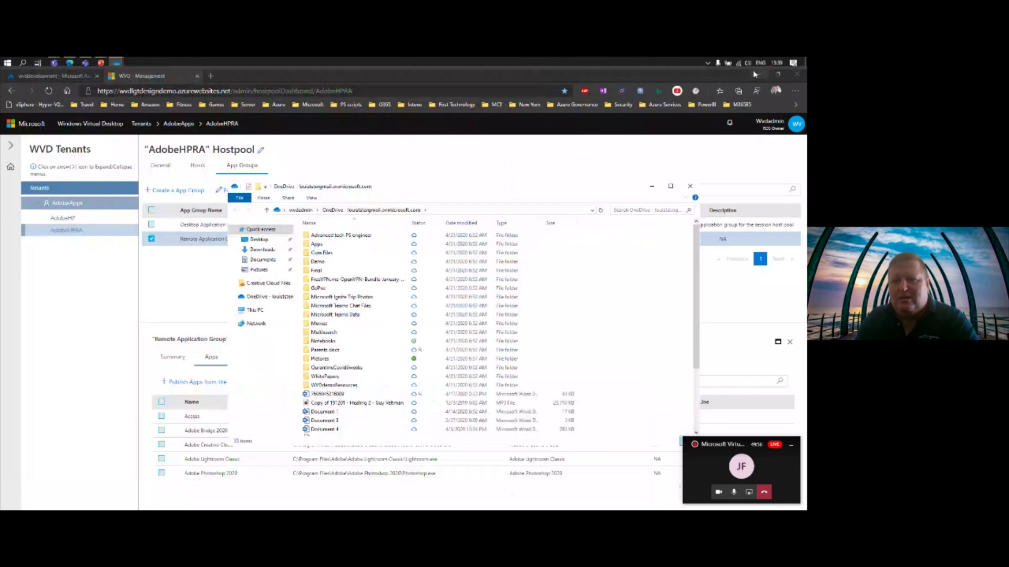
{"action": "left_click", "coordinate": [759, 74]}
{"action": "left_click_drag", "start_coordinate": [430, 188], "coordinate": [389, 147]}
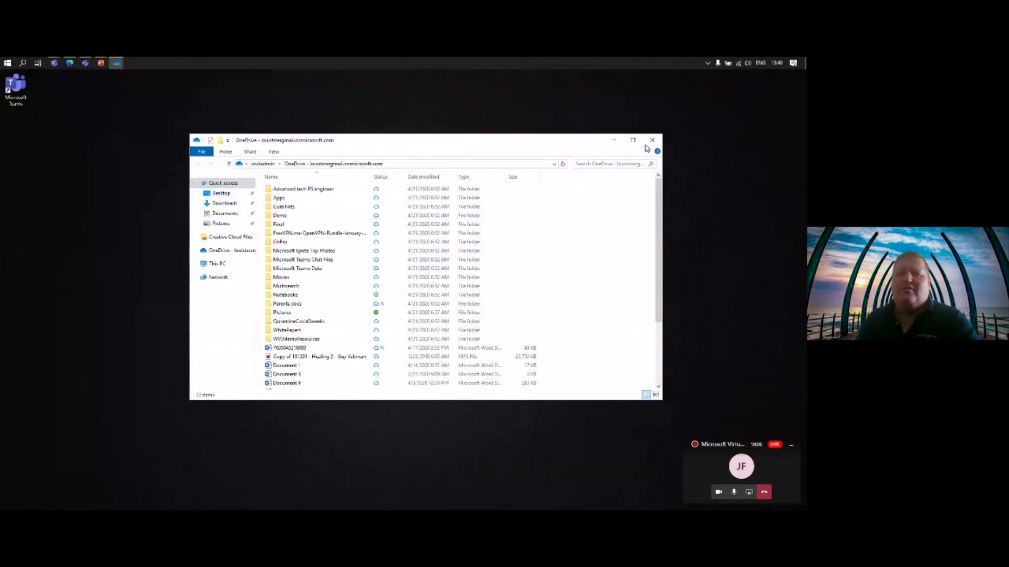
Launch Adobe Lightroom Classic (AdobeApps) directly from the local Windows app list.
{"action": "left_click", "coordinate": [6, 64]}
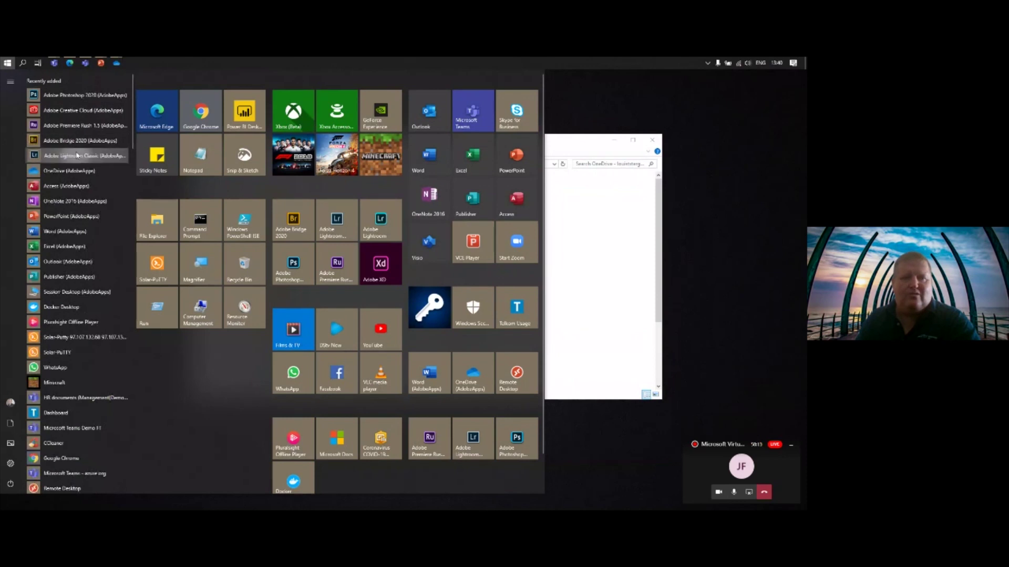
{"action": "left_click", "coordinate": [77, 156]}
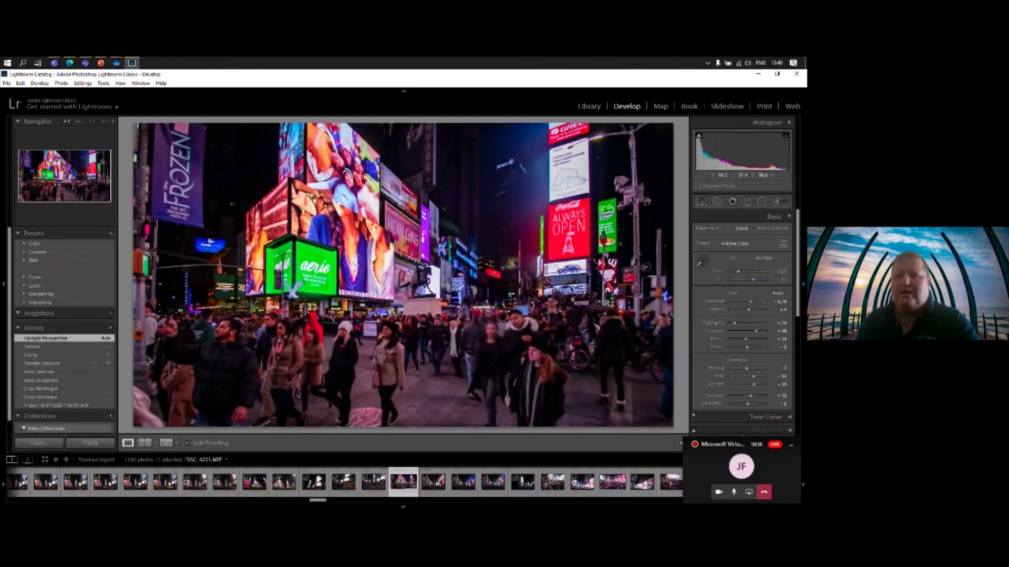
Minimize the Lightroom Classic window and close the remote OneDrive window.
{"action": "left_click", "coordinate": [761, 74]}
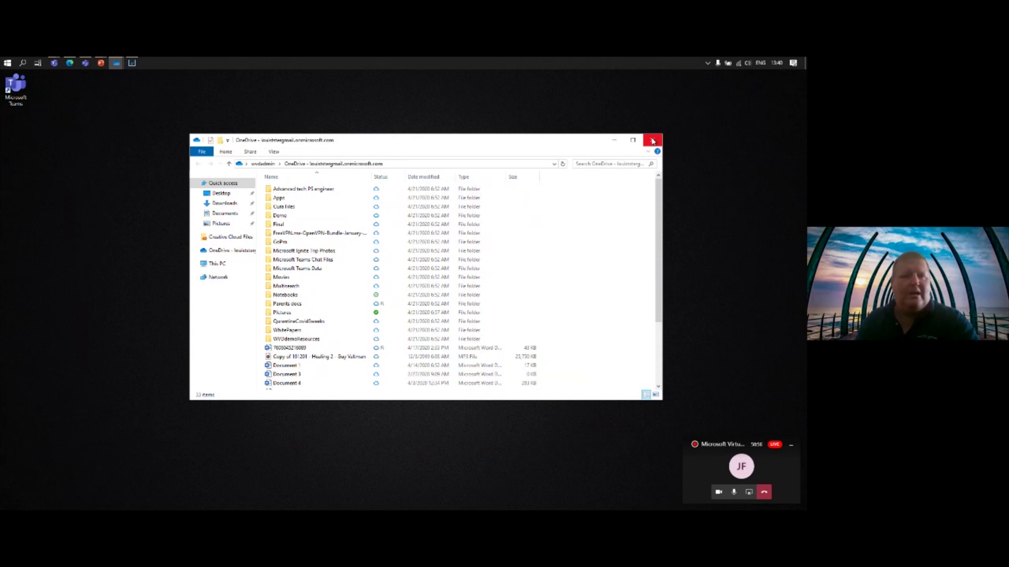
{"action": "left_click", "coordinate": [652, 141]}
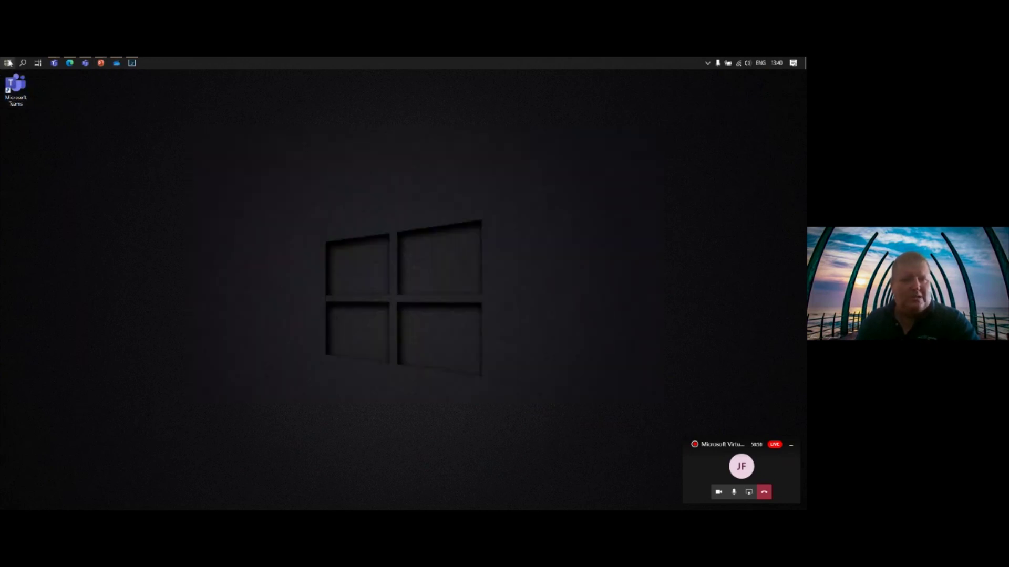
Open the Remote Desktop client from the local Windows apps and launch the AdobeApps Session Desktop.
{"action": "left_click", "coordinate": [9, 63]}
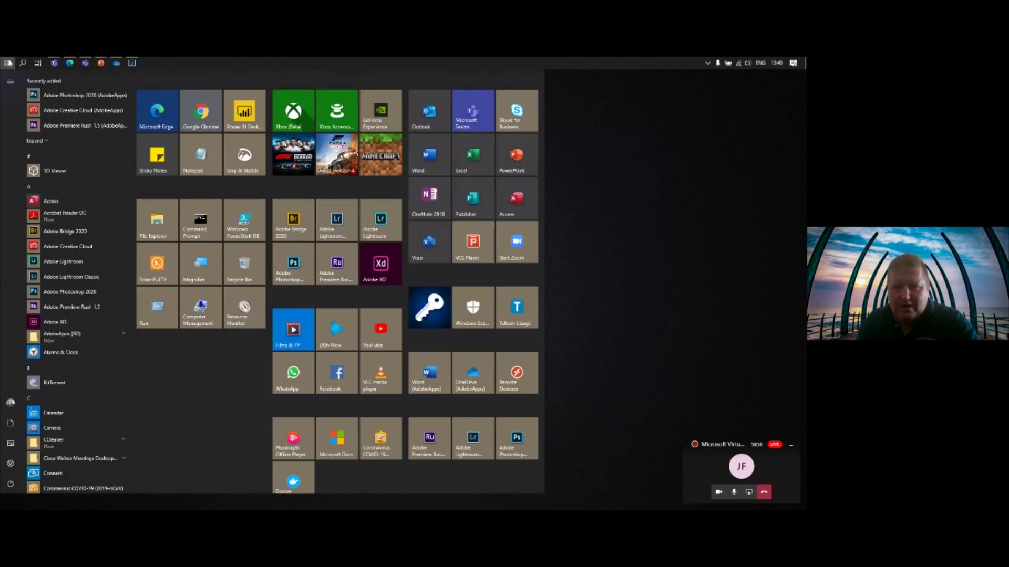
{"action": "left_click", "coordinate": [518, 374]}
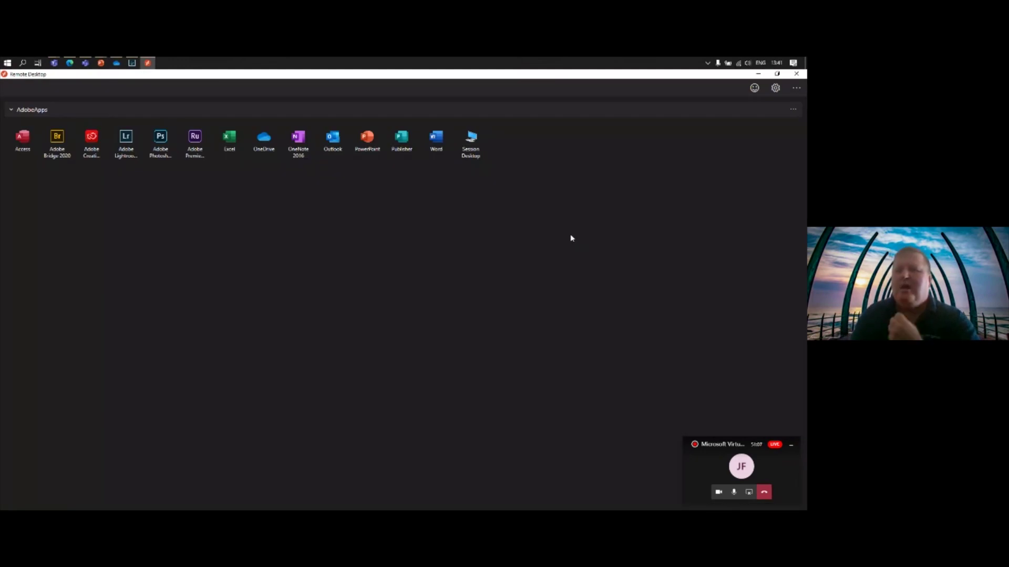
{"action": "left_click", "coordinate": [471, 148]}
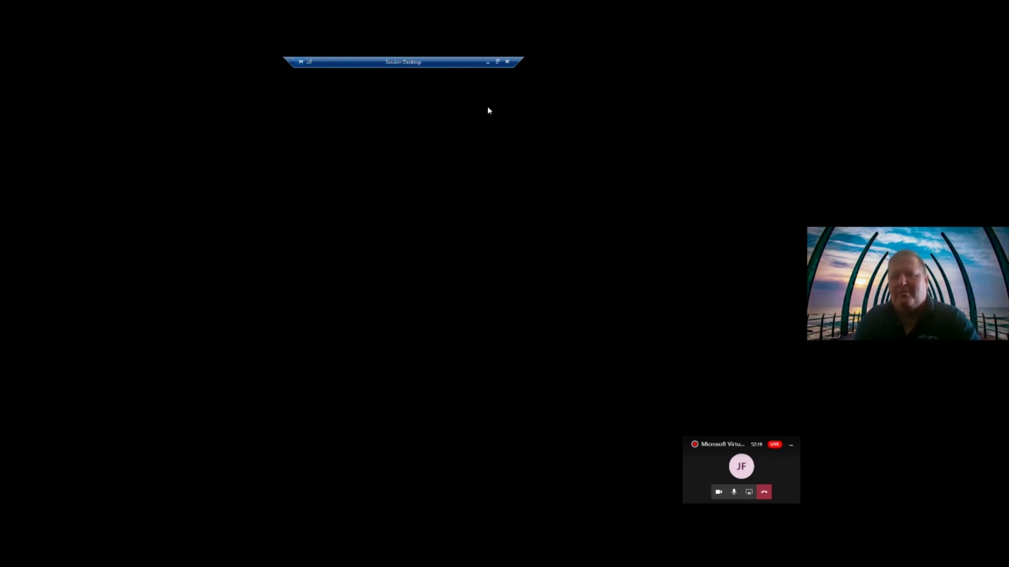
Minimize the Session Desktop, look at the AdobeApps programs among the local Windows apps, and return to the session.
{"action": "left_click", "coordinate": [487, 63]}
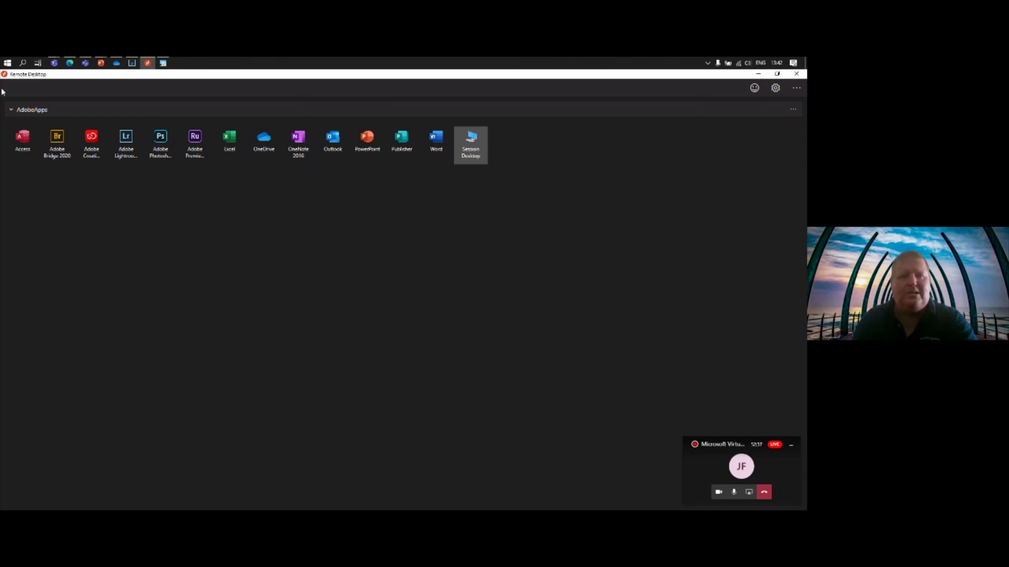
{"action": "left_click", "coordinate": [8, 64]}
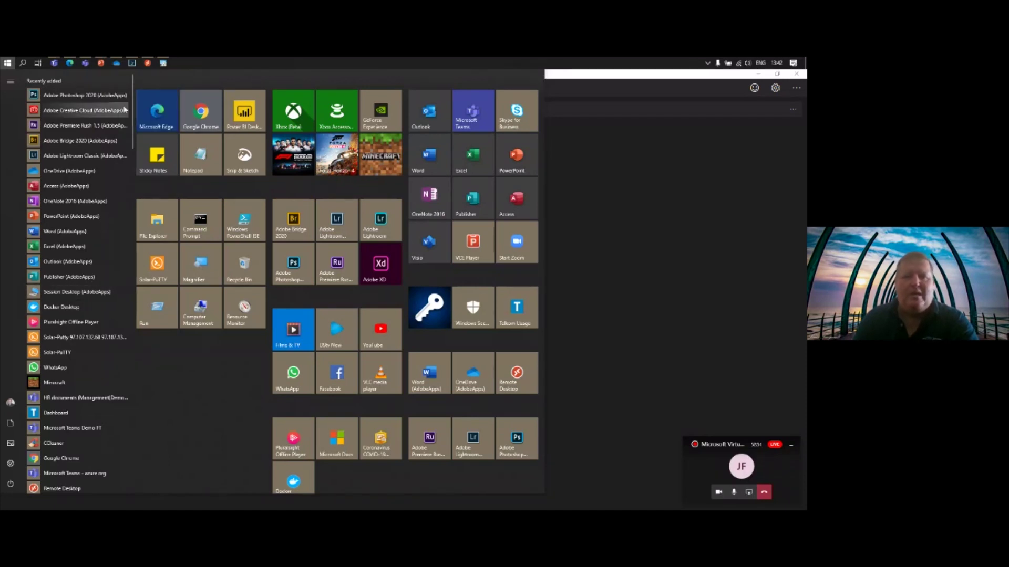
{"action": "left_click", "coordinate": [162, 63]}
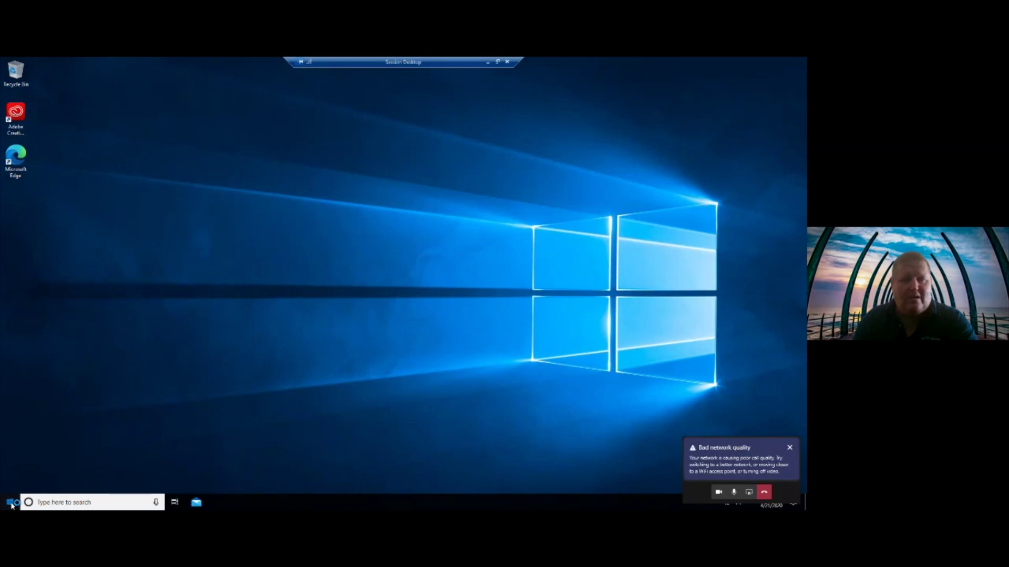
Examine the display settings inside the Session Desktop, including scale, resolution and orientation, and close Settings.
{"action": "left_click", "coordinate": [10, 503]}
{"action": "left_click", "coordinate": [310, 274]}
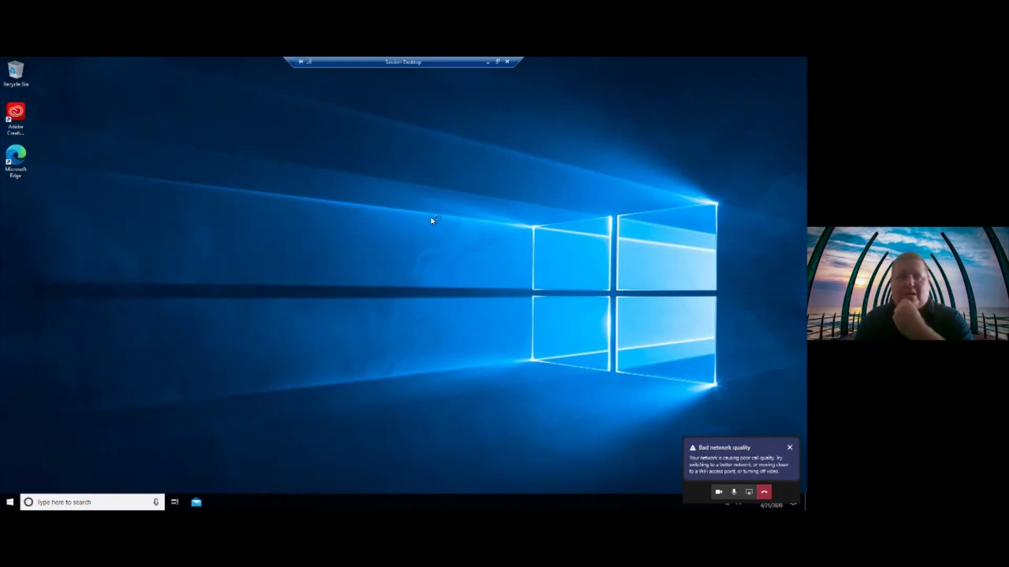
{"action": "right_click", "coordinate": [583, 202]}
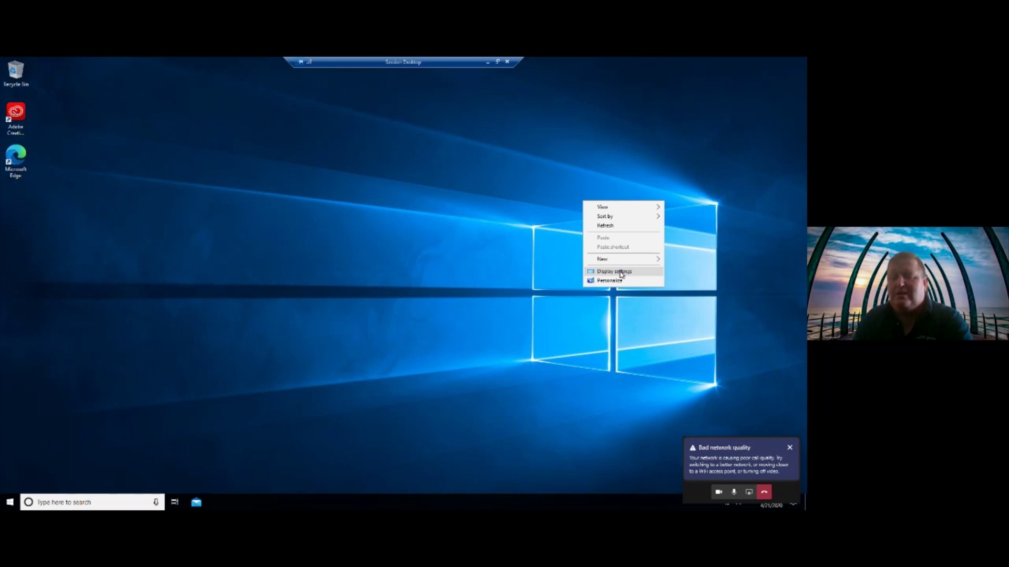
{"action": "left_click", "coordinate": [621, 273]}
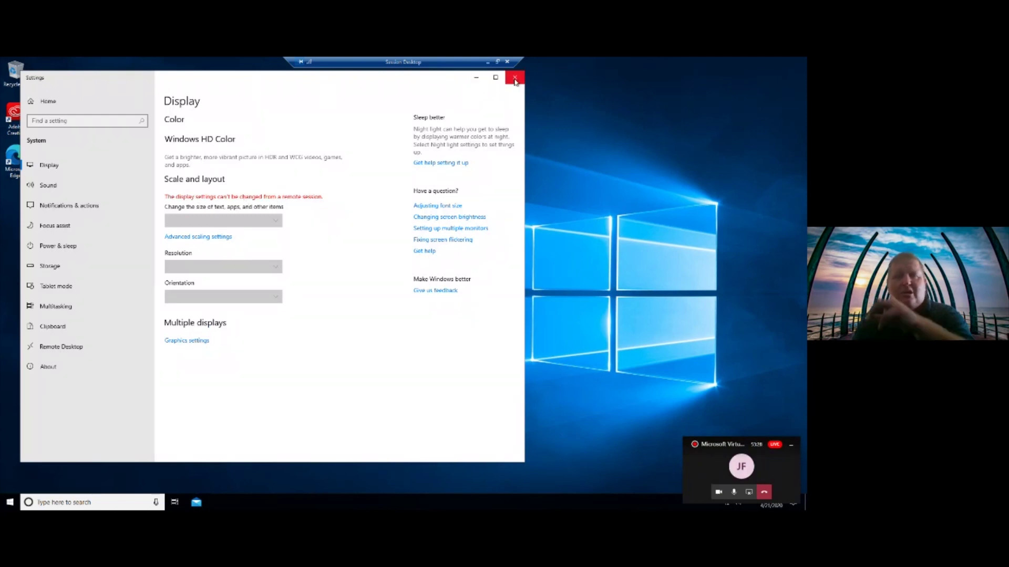
{"action": "left_click", "coordinate": [514, 80]}
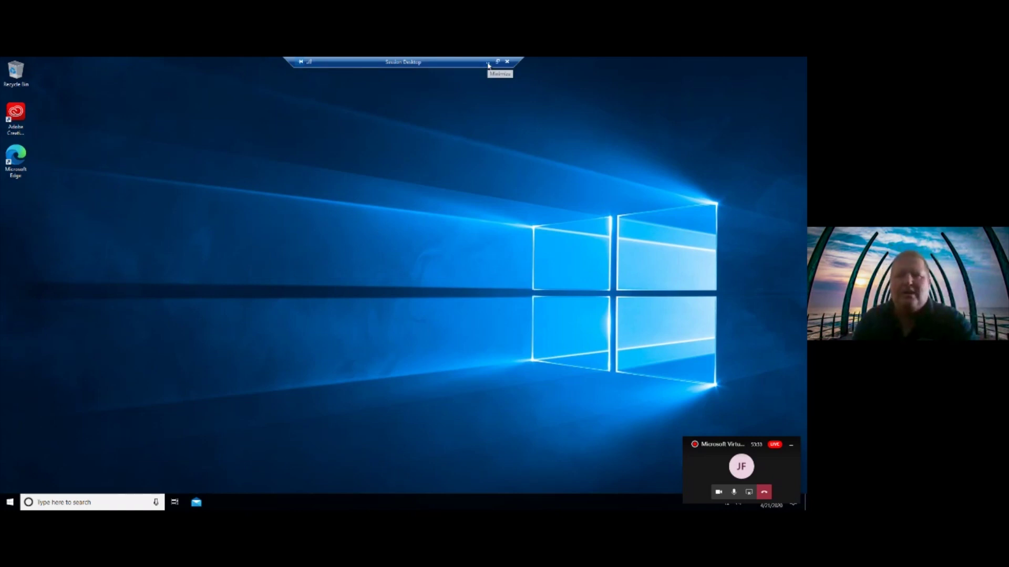
Switch briefly to the Remote Desktop client, then check OneDrive in the Session Desktop's File Explorer, dismissing its setup and closing the window.
{"action": "left_click", "coordinate": [488, 64]}
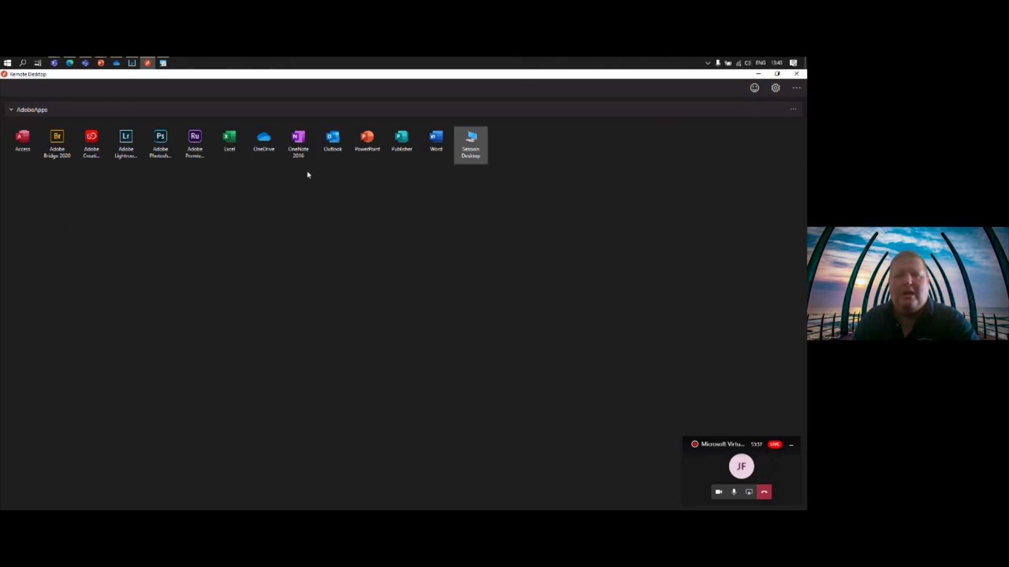
{"action": "left_click", "coordinate": [163, 63]}
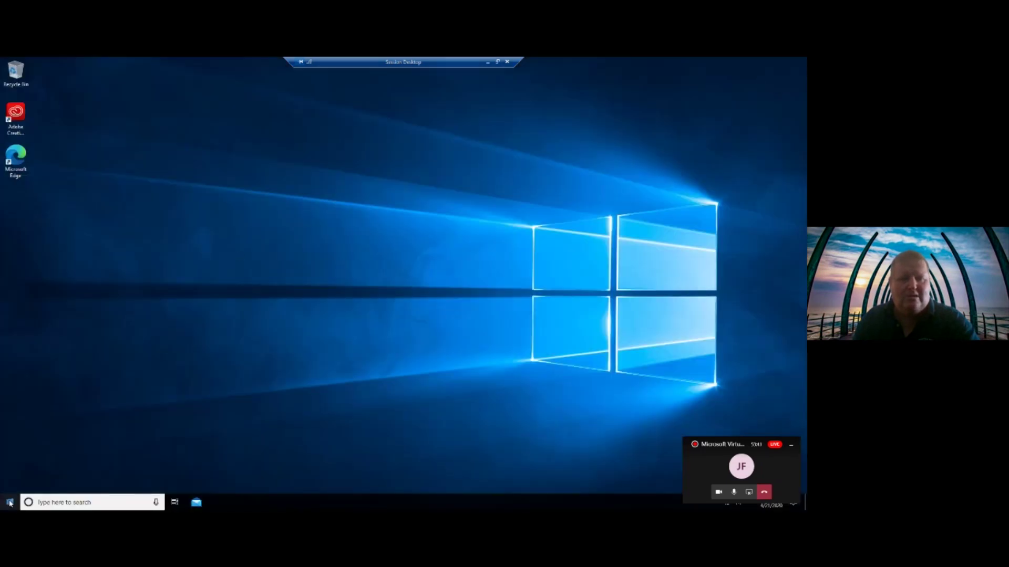
{"action": "left_click", "coordinate": [9, 502]}
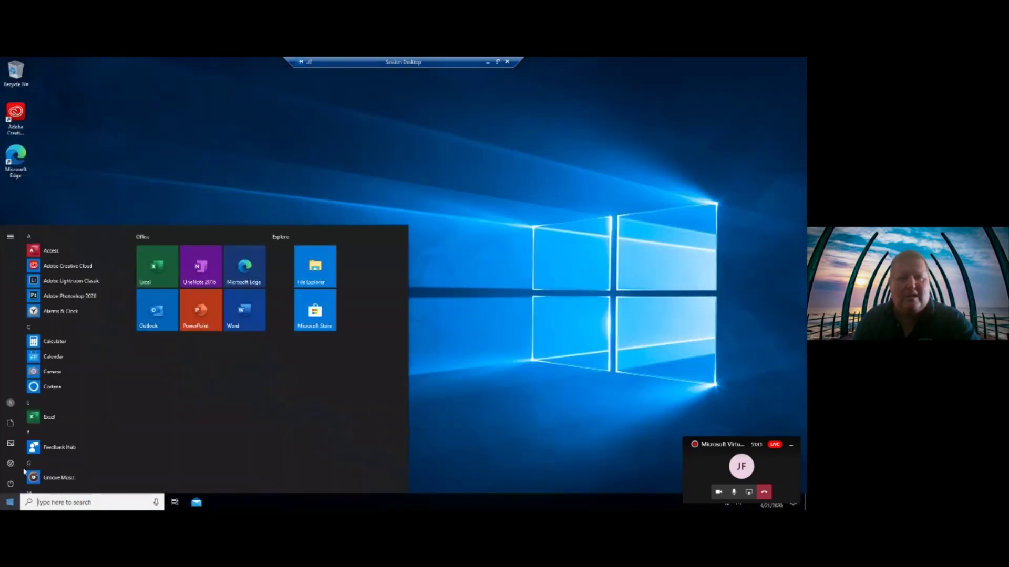
{"action": "left_click", "coordinate": [315, 288]}
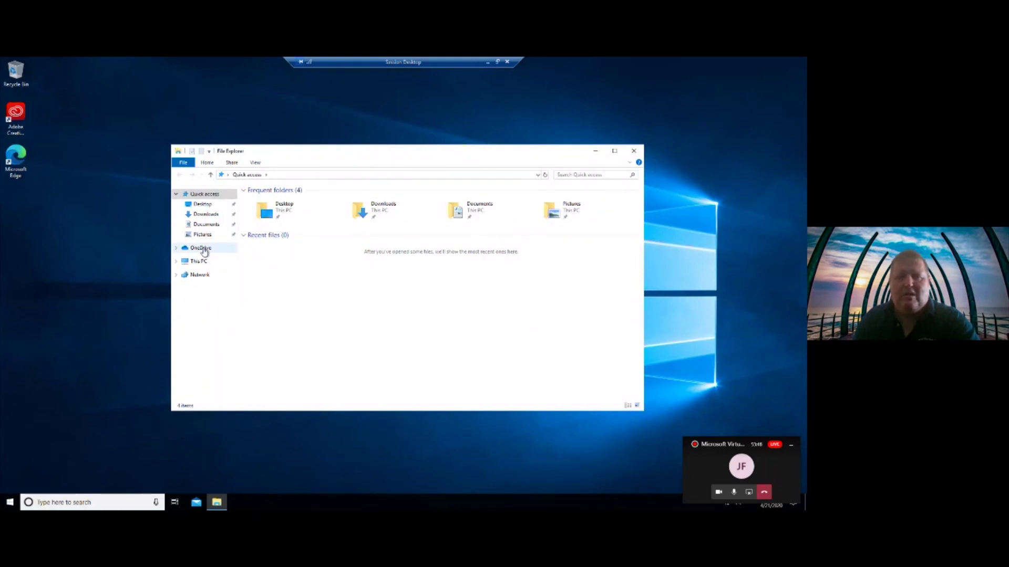
{"action": "left_click", "coordinate": [202, 247]}
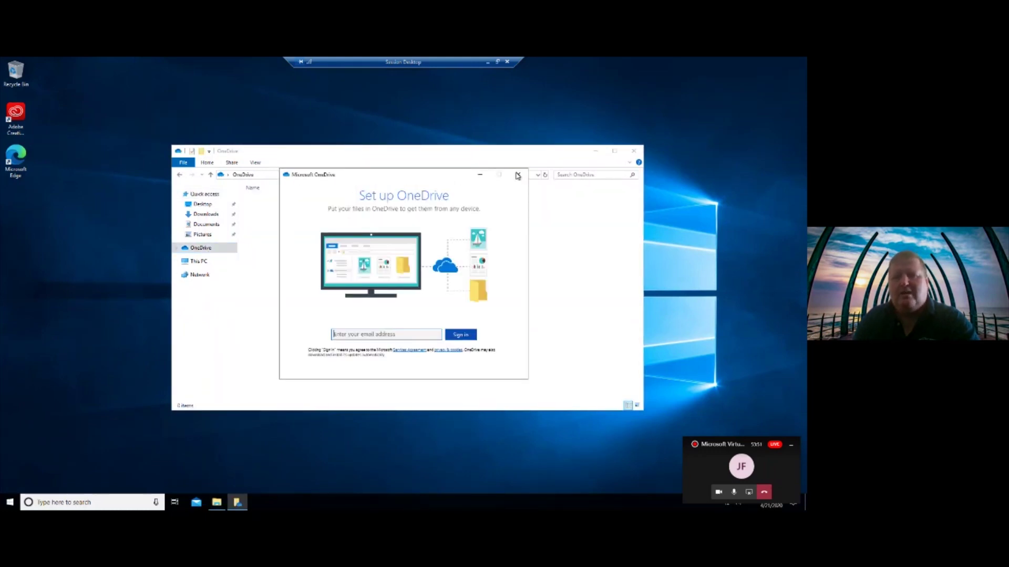
{"action": "left_click", "coordinate": [518, 175]}
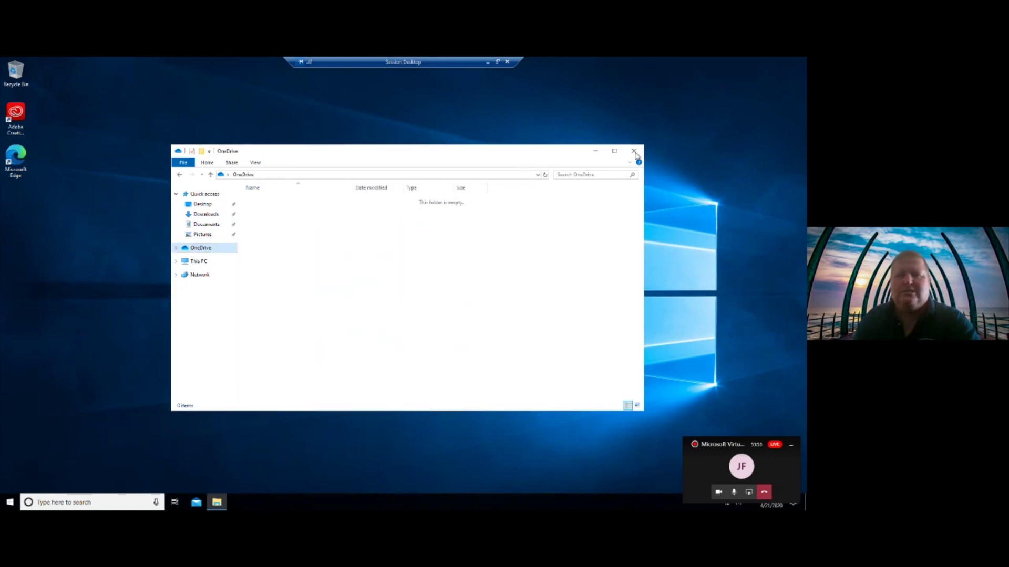
{"action": "left_click", "coordinate": [634, 153]}
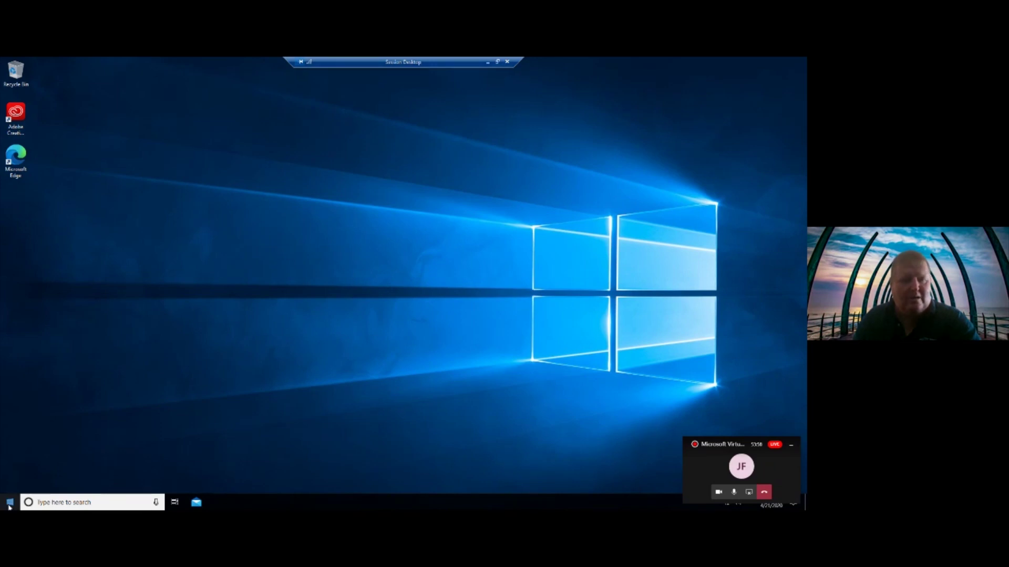
Browse the Session Desktop's Windows (C:) drive in File Explorer to the Users folder and check the wvdadmin profile folder.
{"action": "left_click", "coordinate": [9, 504]}
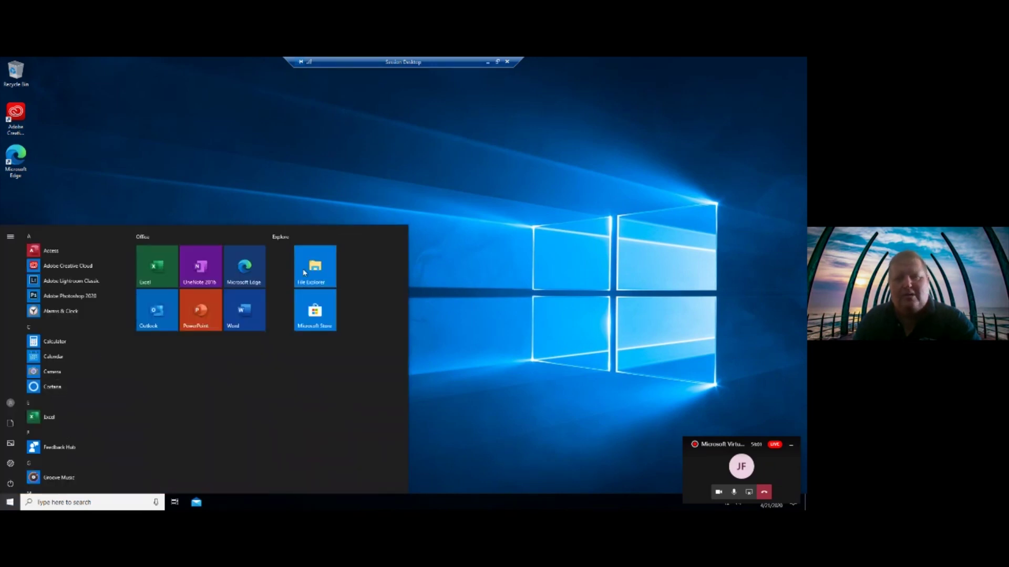
{"action": "left_click", "coordinate": [303, 273]}
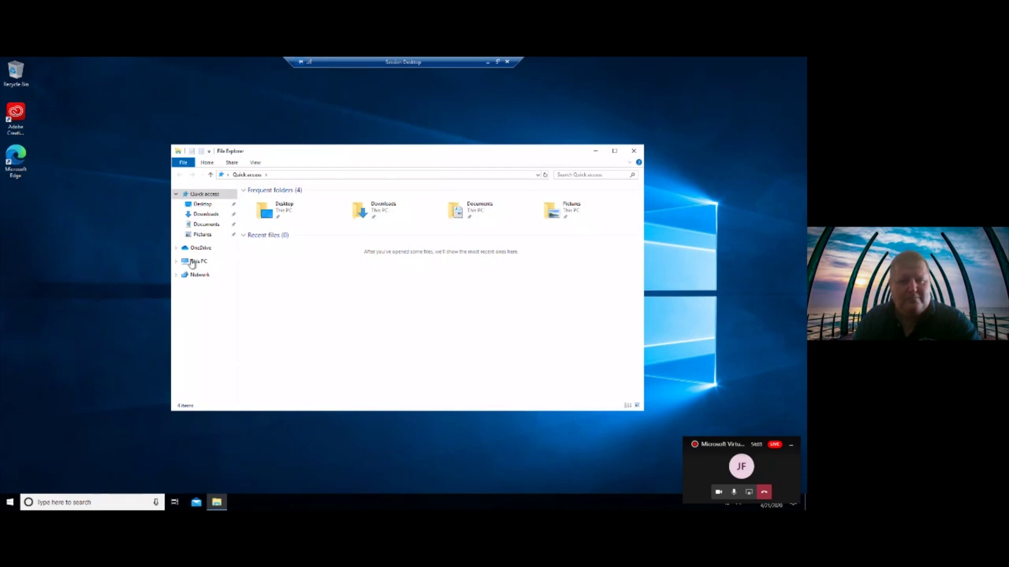
{"action": "left_click", "coordinate": [192, 262]}
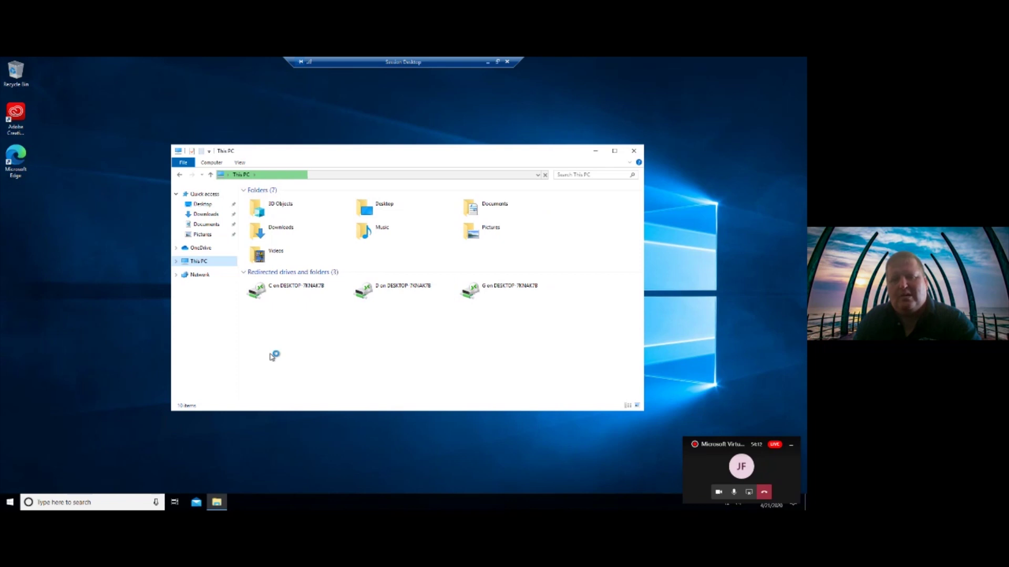
{"action": "double_click", "coordinate": [409, 287]}
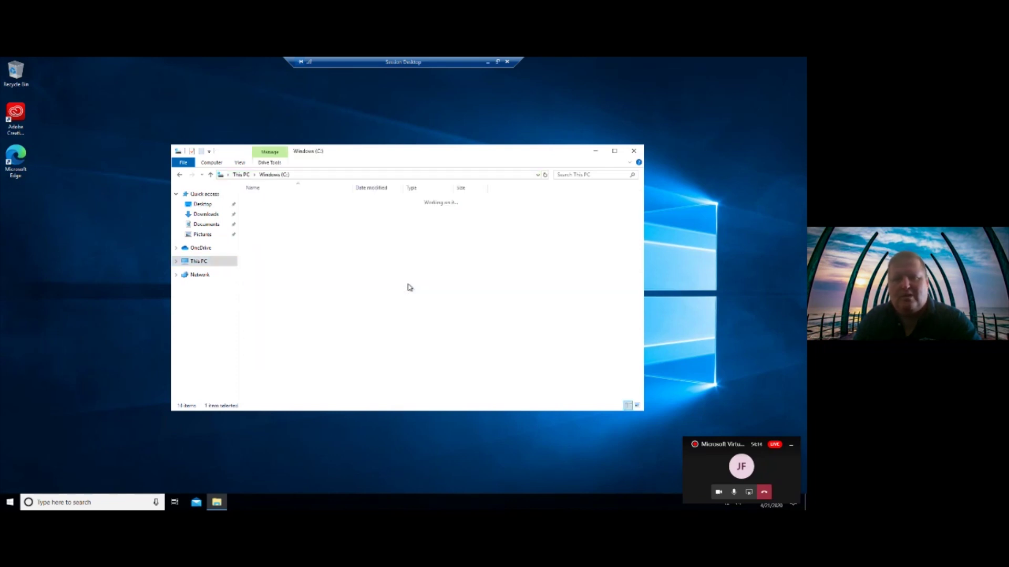
{"action": "left_click", "coordinate": [265, 255]}
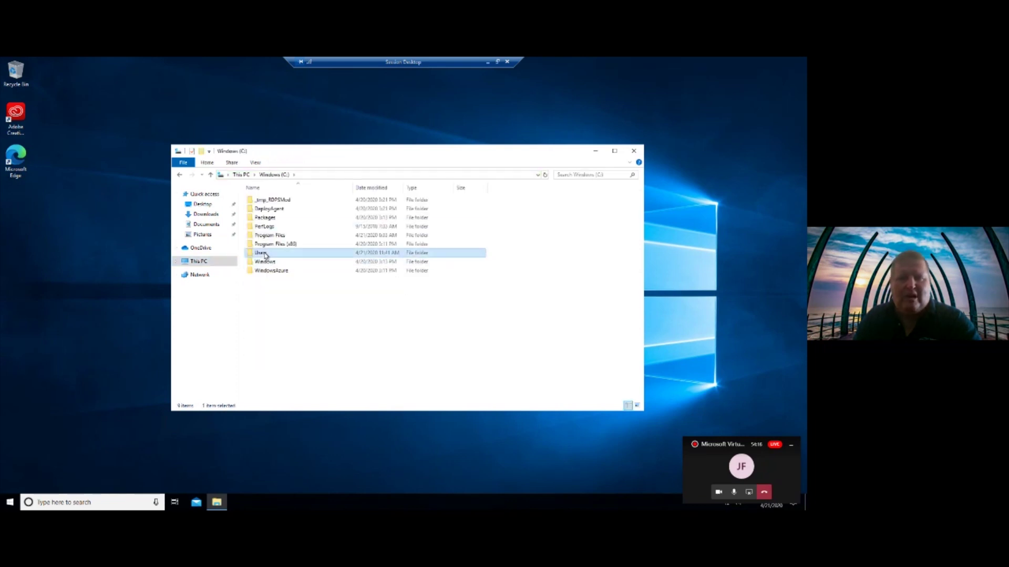
{"action": "double_click", "coordinate": [265, 255]}
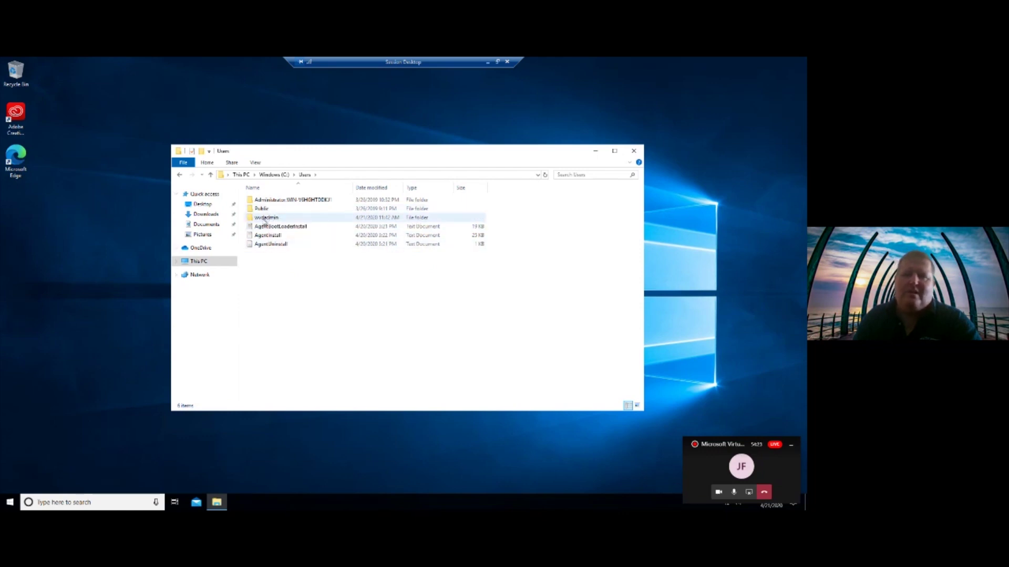
{"action": "left_click", "coordinate": [279, 220]}
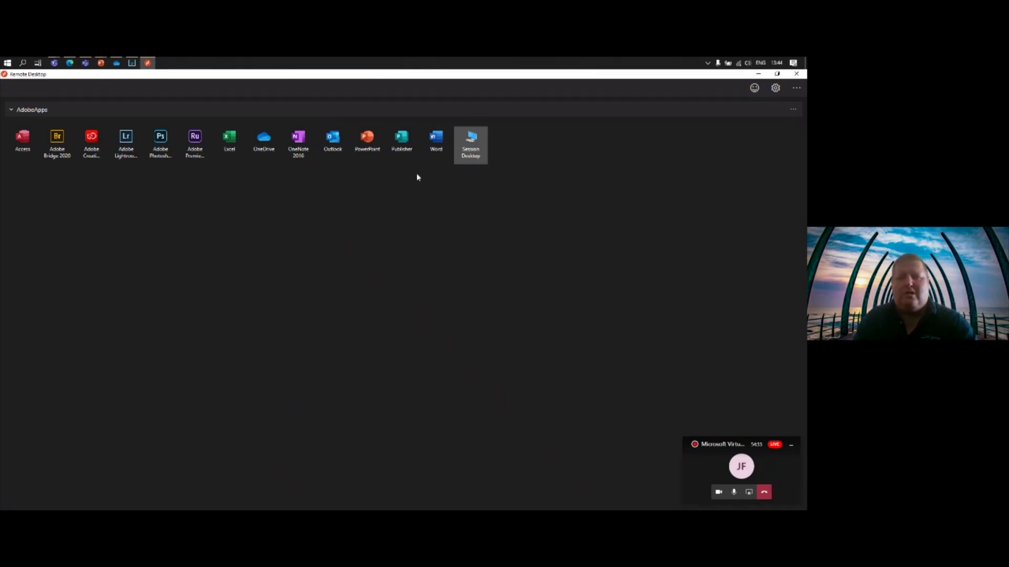
Switch to the Teams meeting and publish the live event question about whether applications are listed in Azure or need an uploaded installer.
{"action": "left_click", "coordinate": [711, 477]}
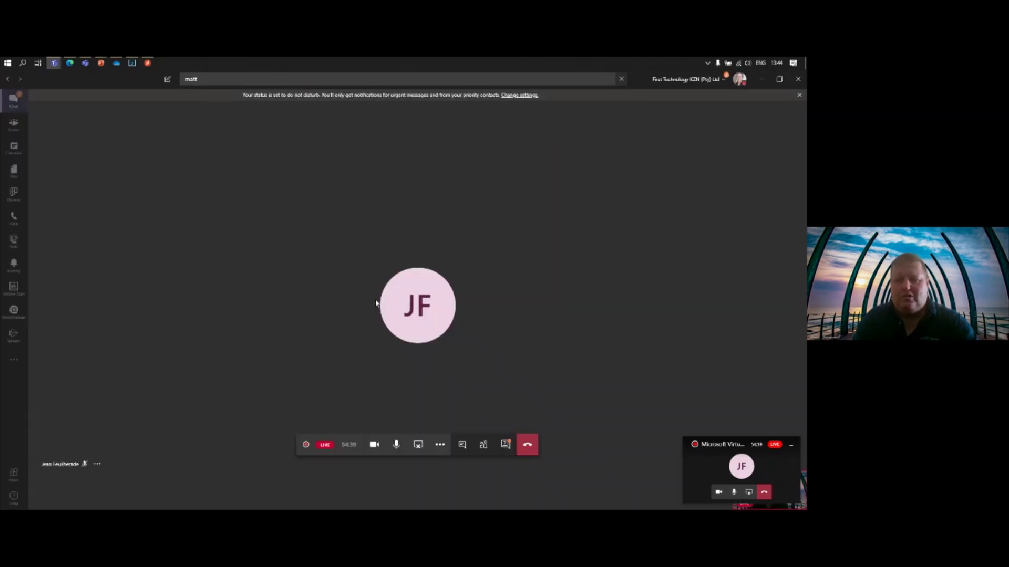
{"action": "left_click", "coordinate": [504, 446]}
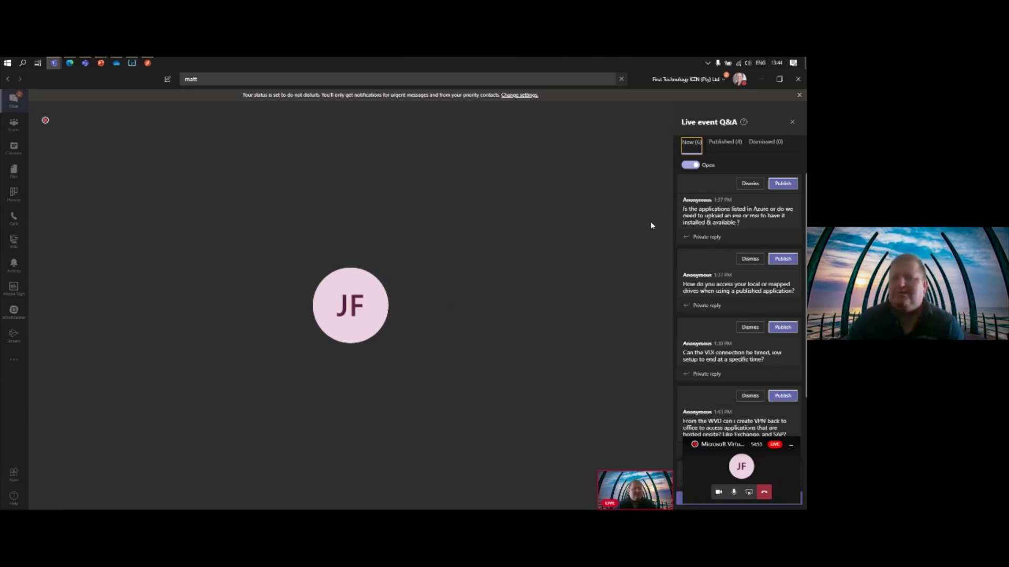
{"action": "left_click", "coordinate": [790, 186]}
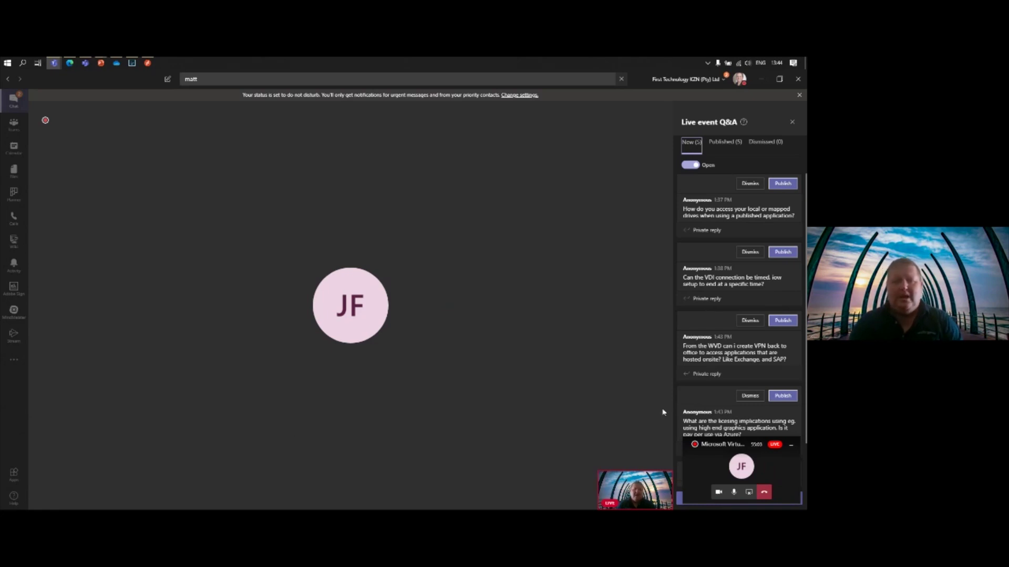
{"action": "mouse_move", "coordinate": [386, 473]}
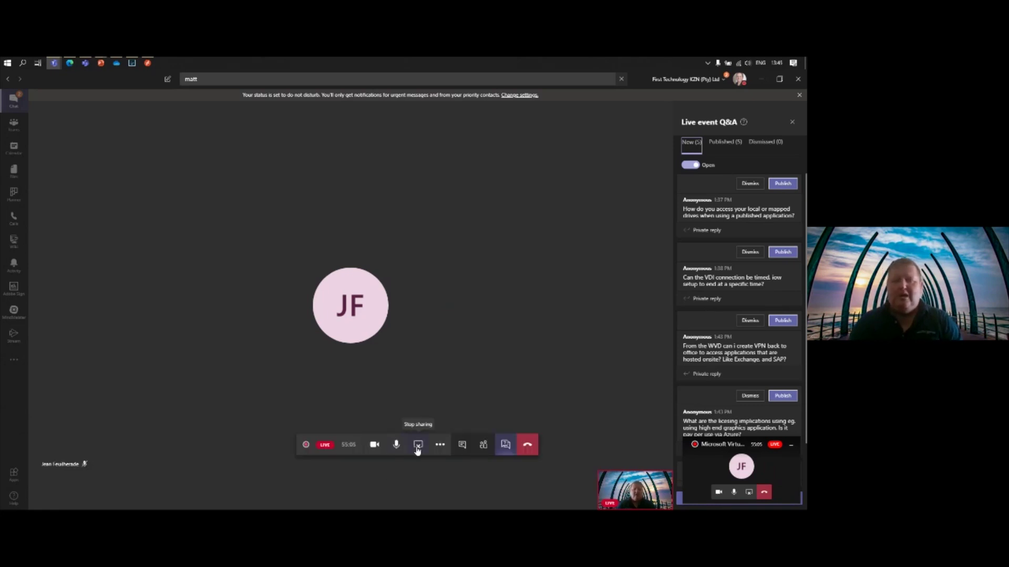